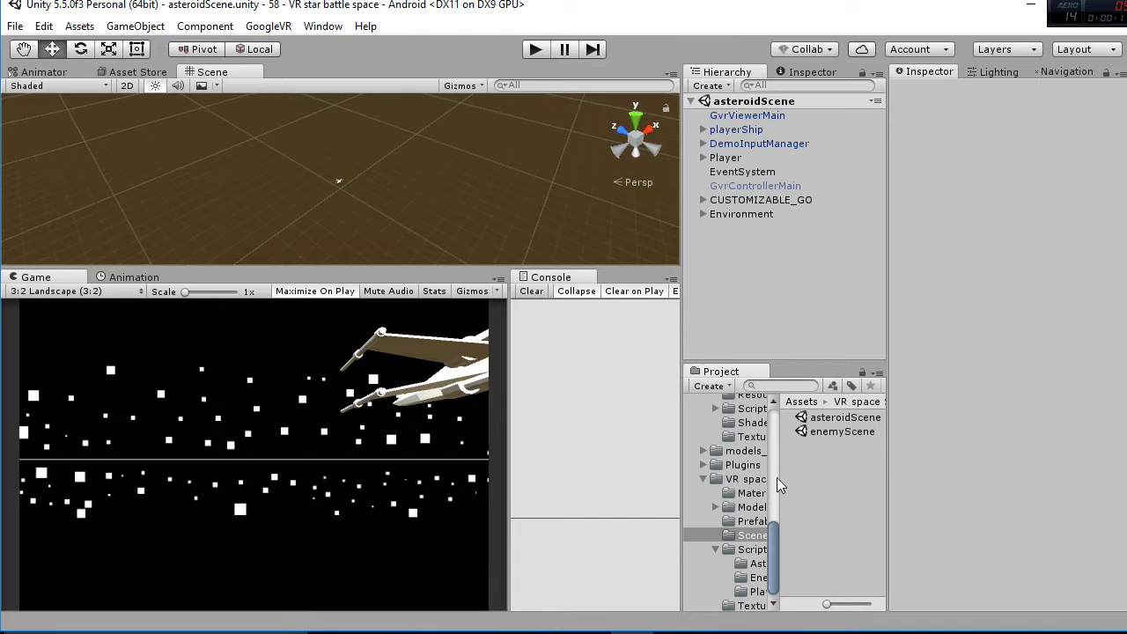
Collapse GoogleVR, open VR space's Scenes folder to list both scenes, and play asteroidScene.
scroll(725, 450, "up", 6)
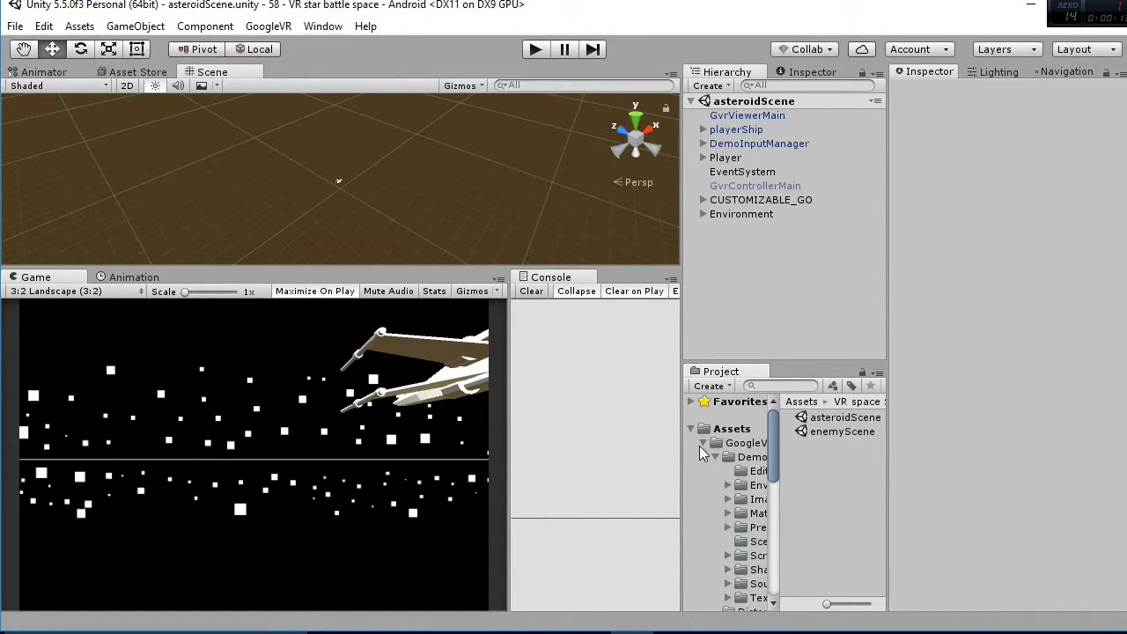
left_click(697, 444)
left_click(696, 445)
left_click(744, 486)
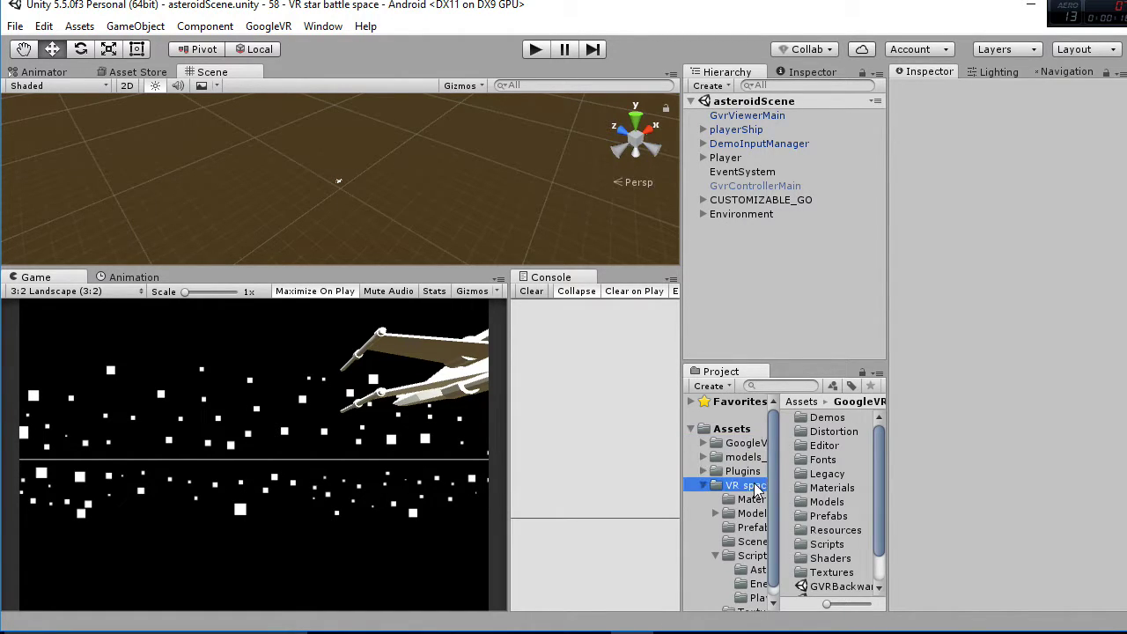
double_click(834, 461)
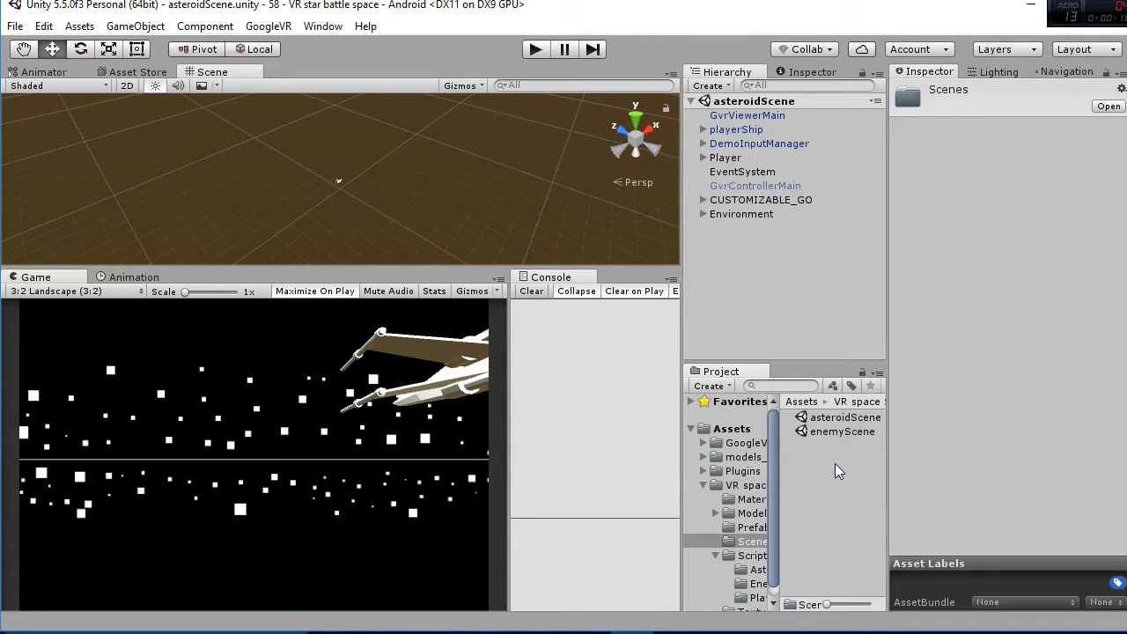
left_click(537, 49)
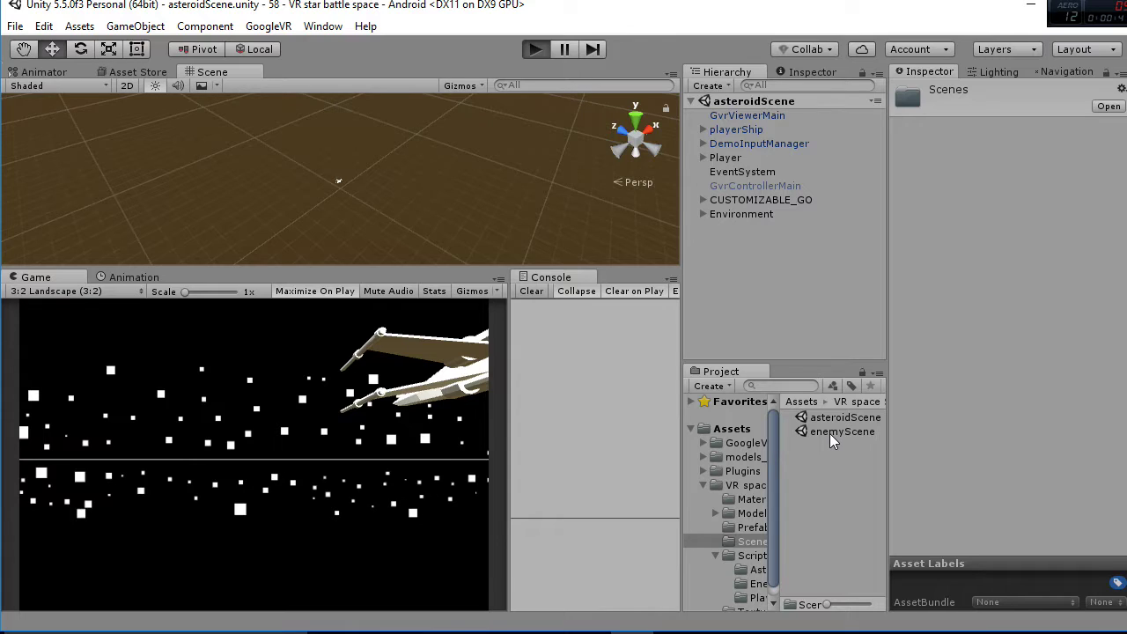
Look around the stereo Game view with Alt at the ship, stars and asteroids, then stop playing.
key("ctrl+p")
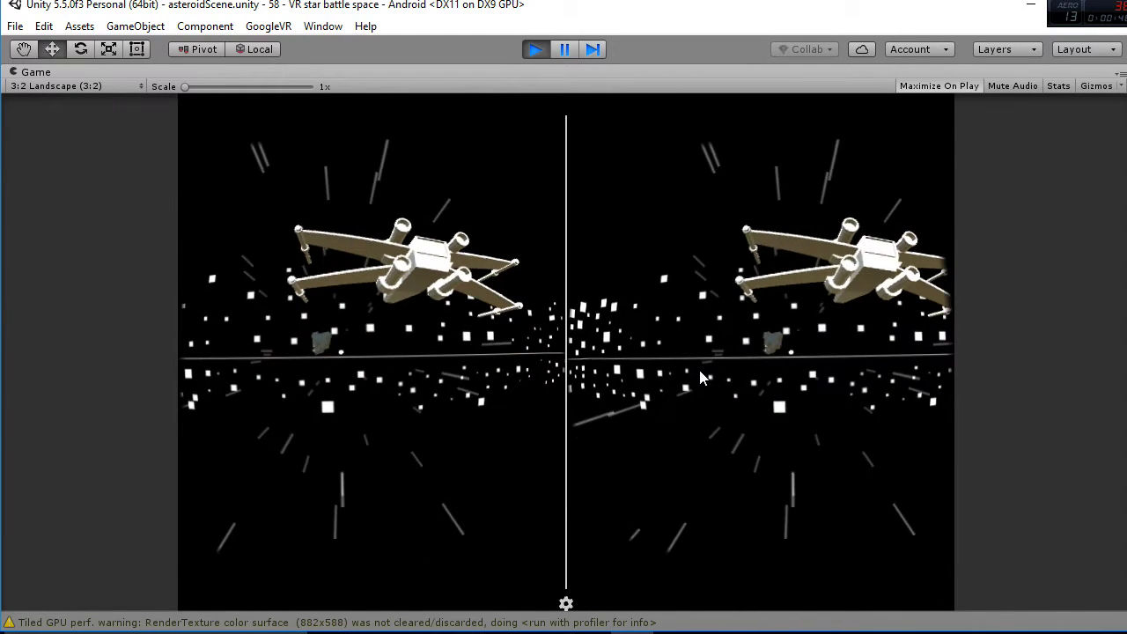
mouse_move(699, 464)
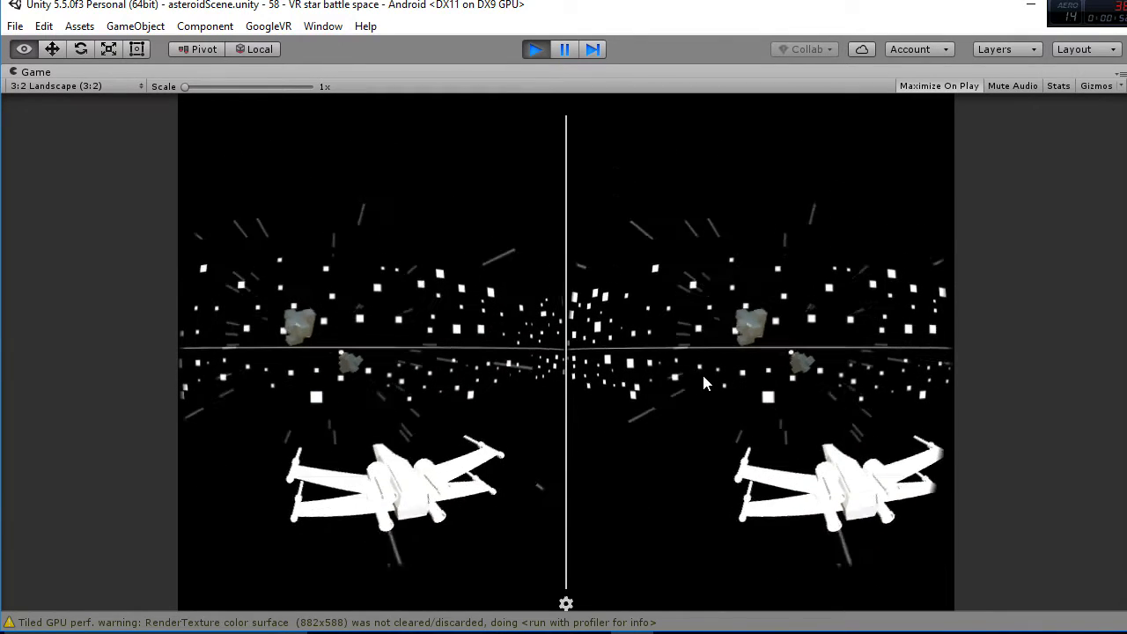
mouse_move(703, 351)
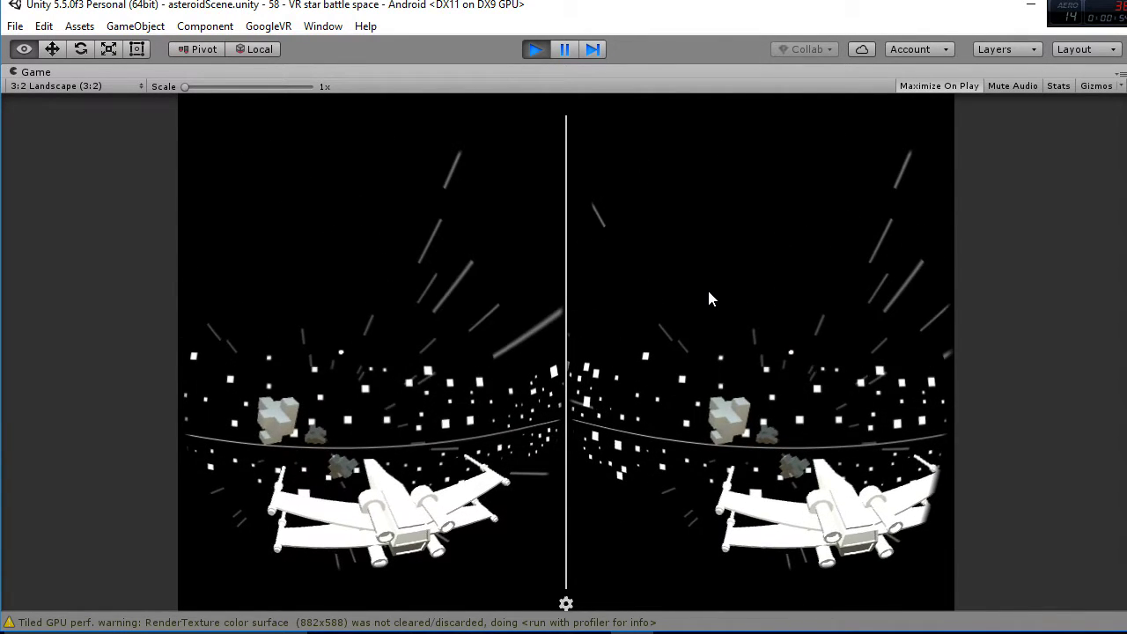
mouse_move(727, 421)
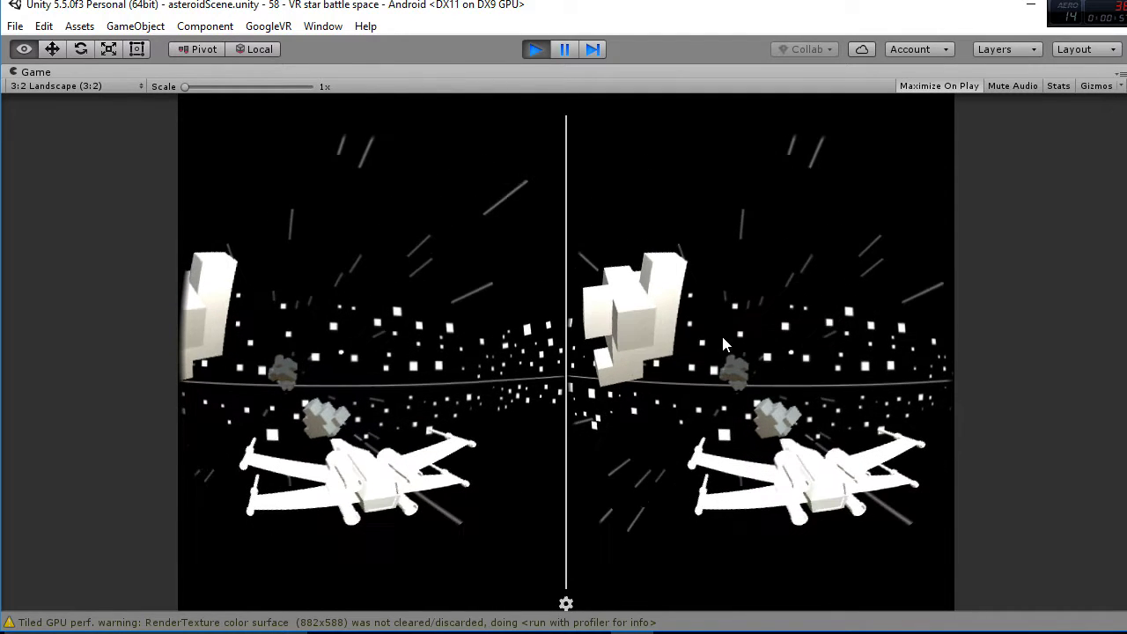
mouse_move(780, 407)
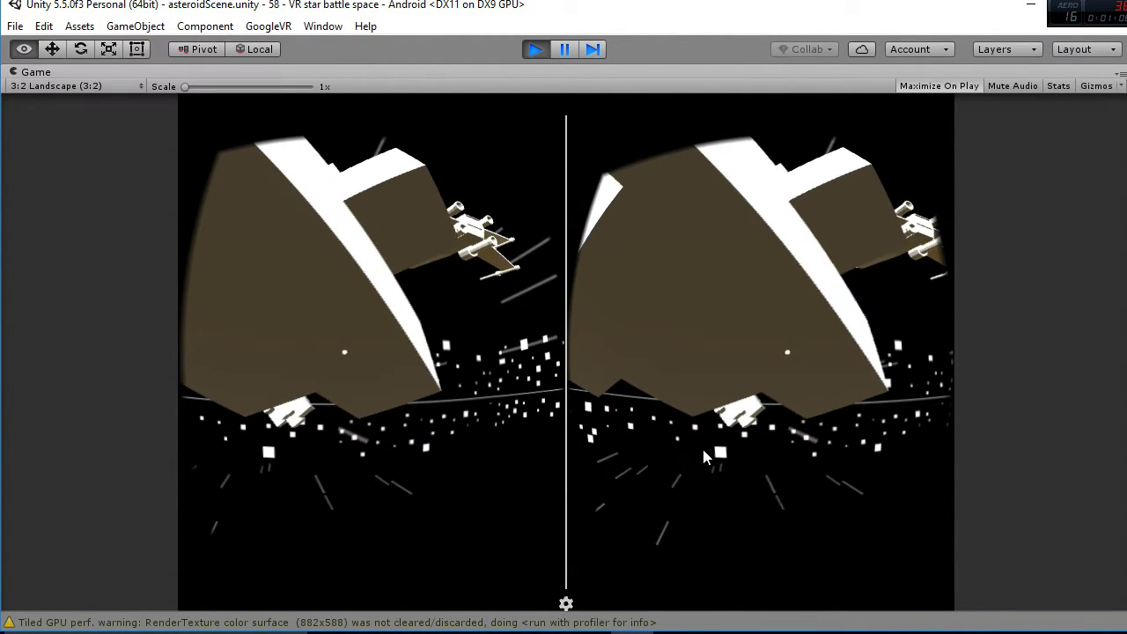
key("alt")
mouse_move(693, 520)
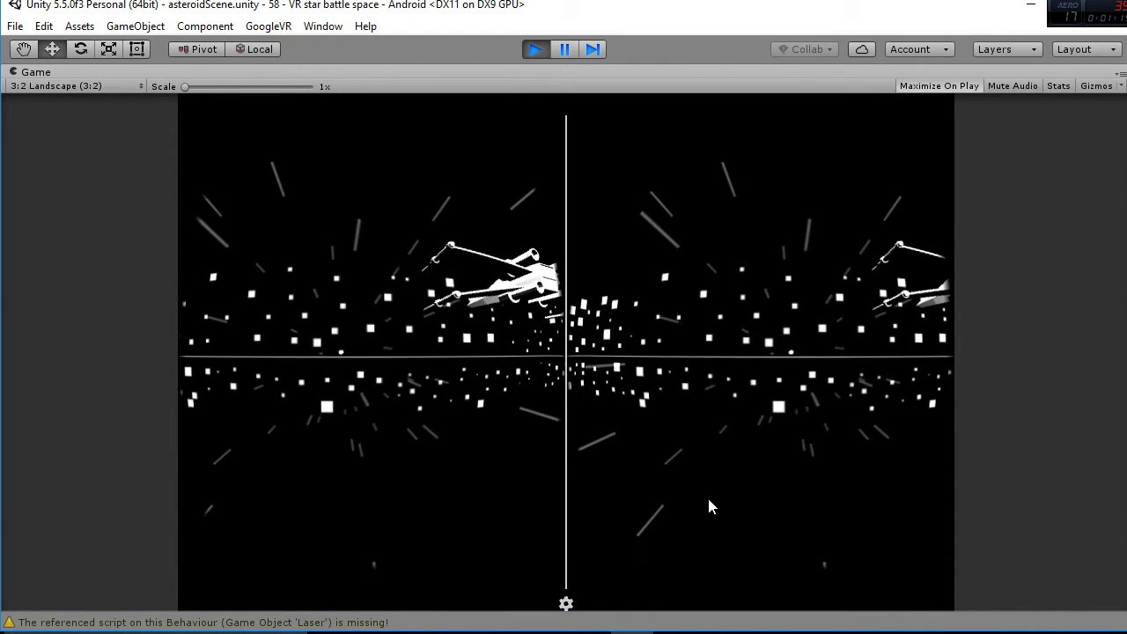
left_click(536, 50)
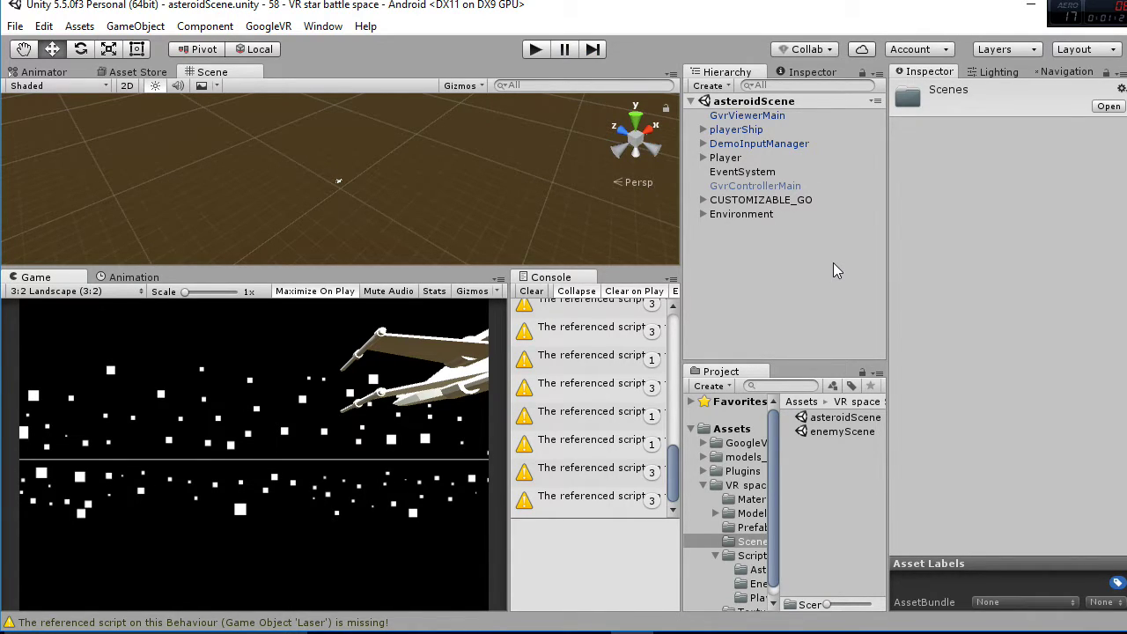
Inspect GvrViewerMain, then select playerShip and expand it to list its child parts.
left_click(768, 118)
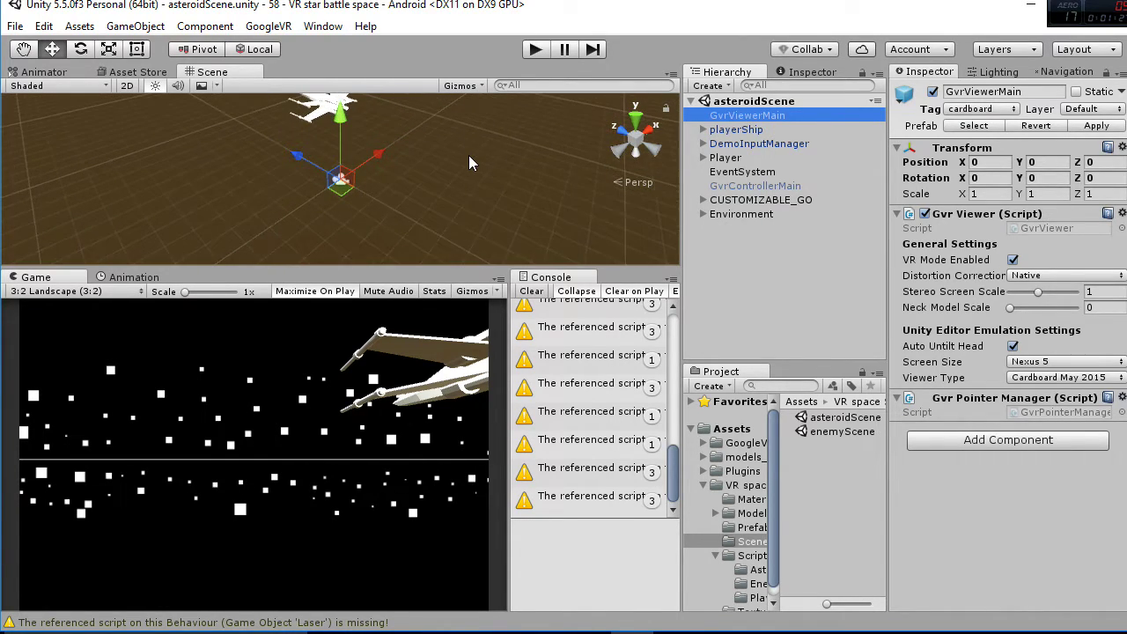
middle_click_drag(469, 155, 465, 182)
left_click(738, 130)
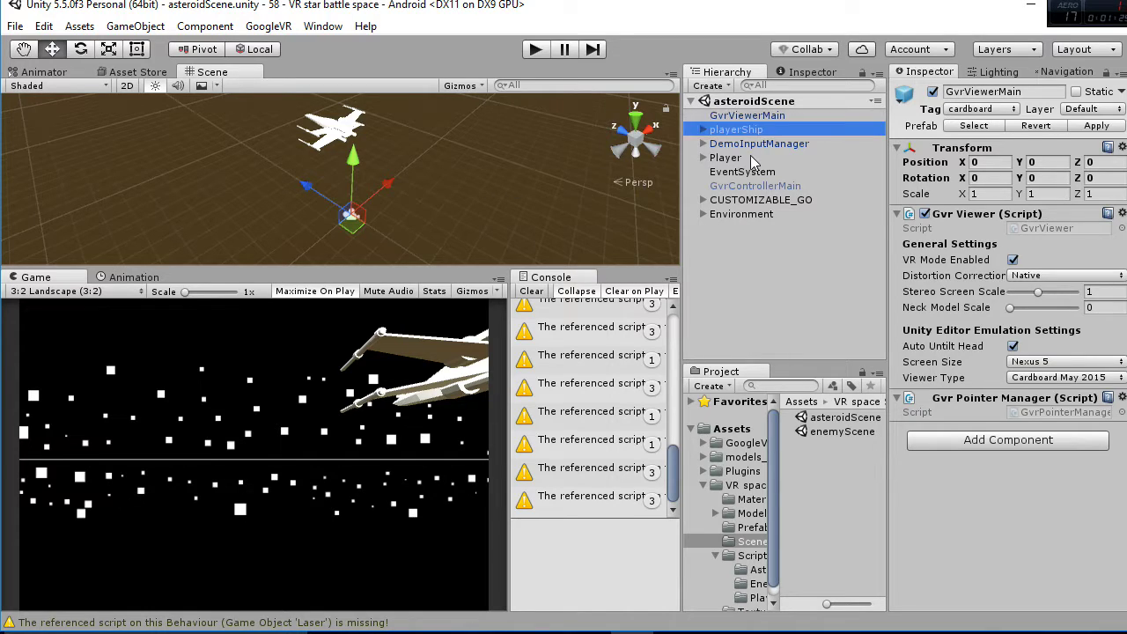
left_click(703, 131)
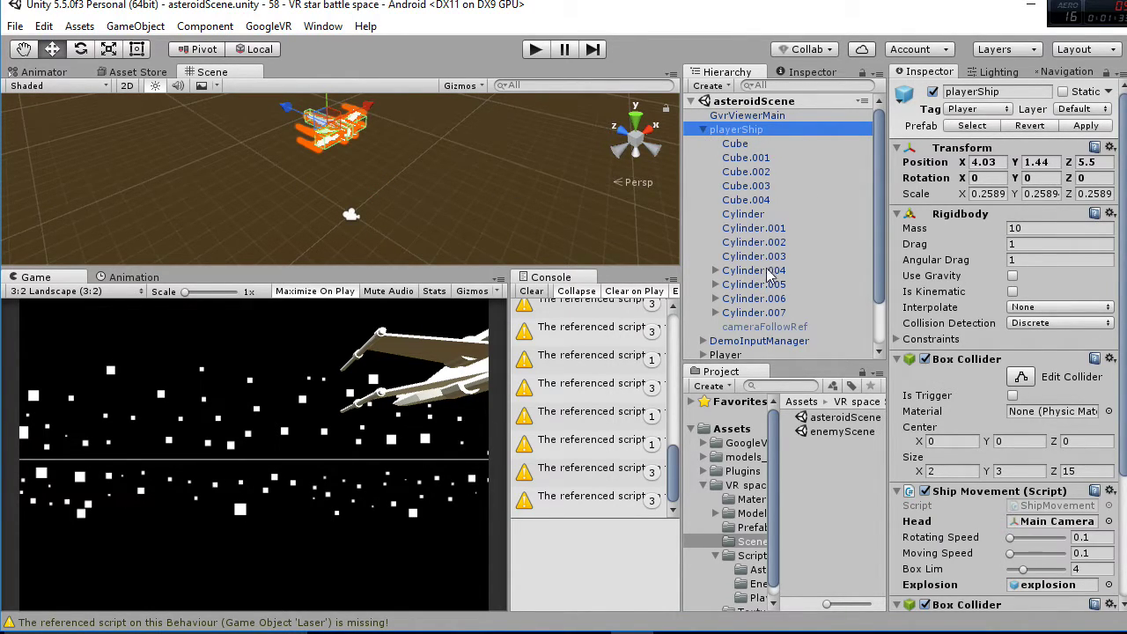
Expand Cylinder.004 through Cylinder.007 to confirm each laserBarrel, then collapse and reselect playerShip.
left_click(716, 271)
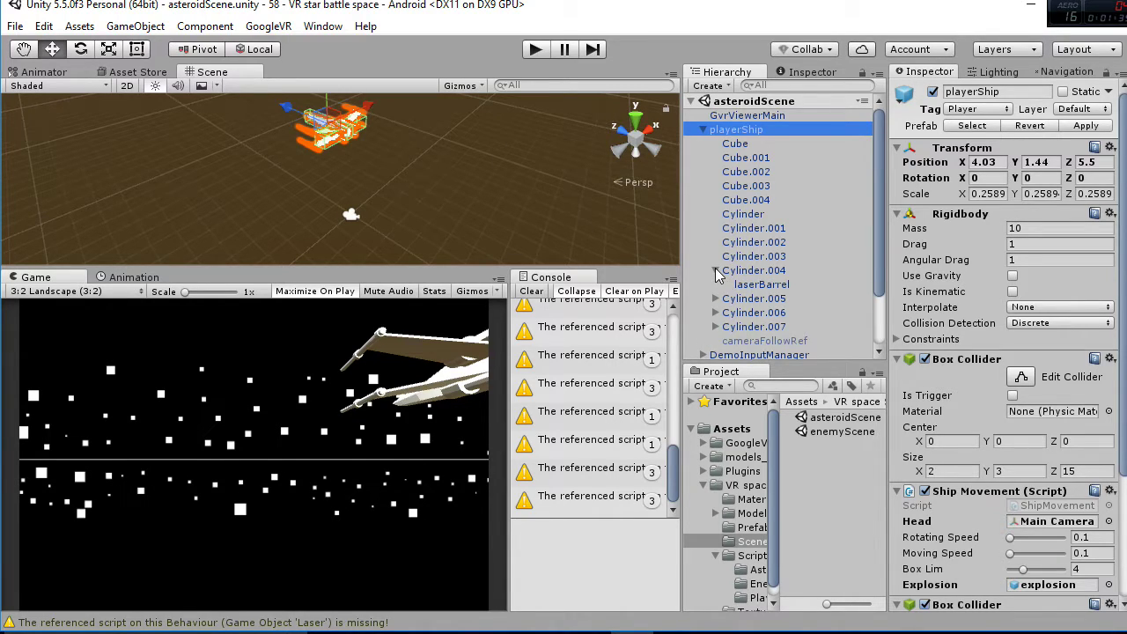
left_click(716, 299)
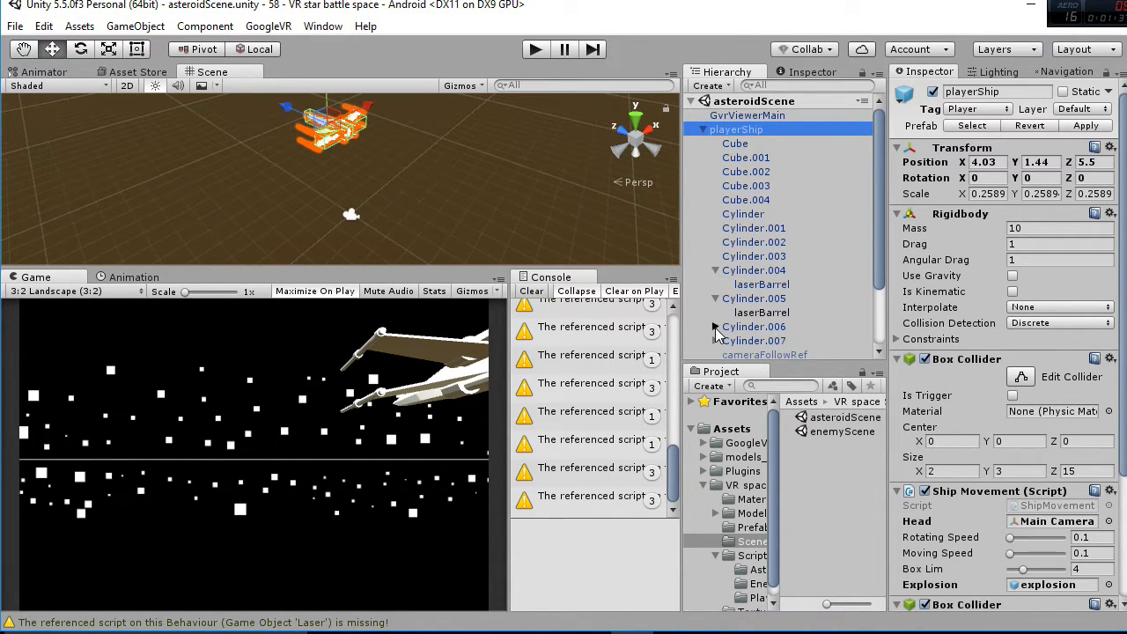
left_click(716, 327)
scroll(718, 335, "down", 2)
left_click(717, 302)
left_click(740, 317)
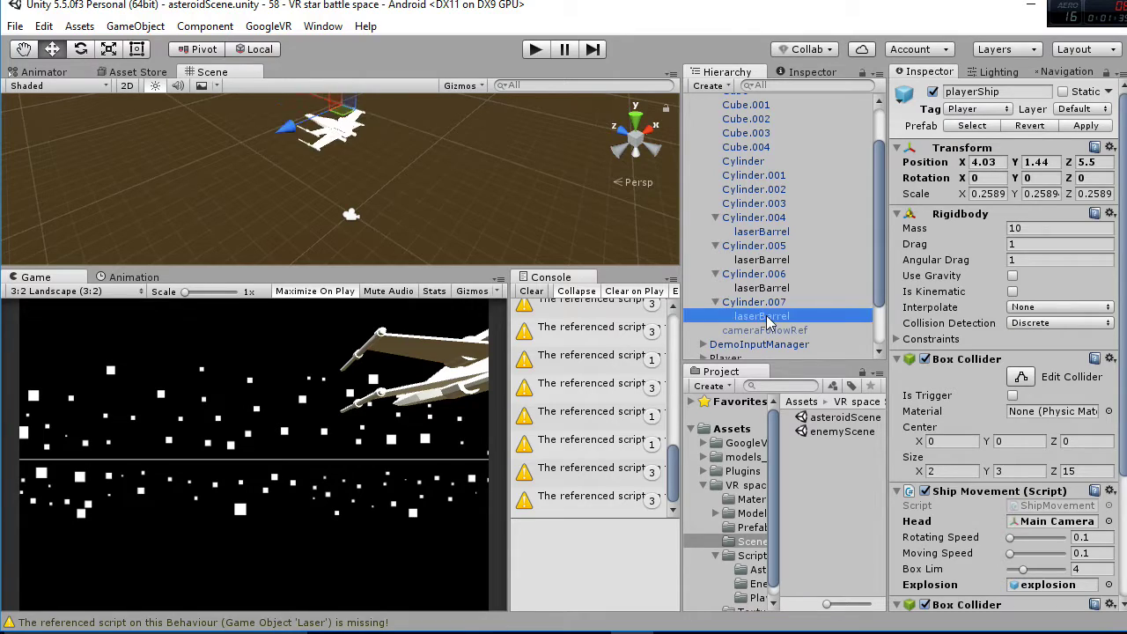
left_click(763, 231)
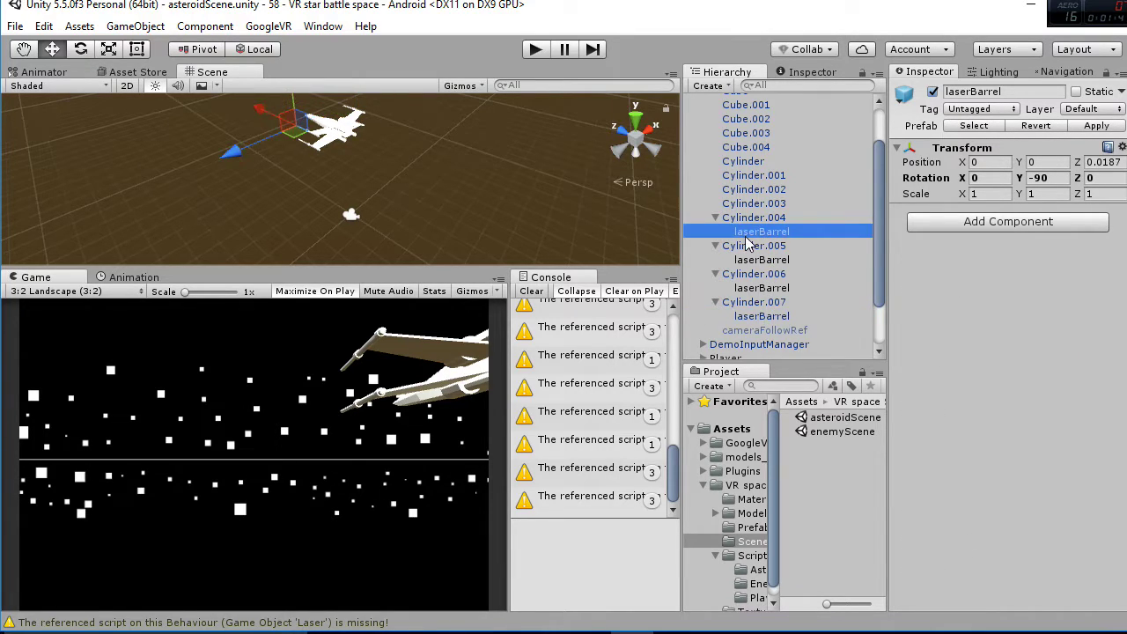
scroll(758, 242, "up", 2)
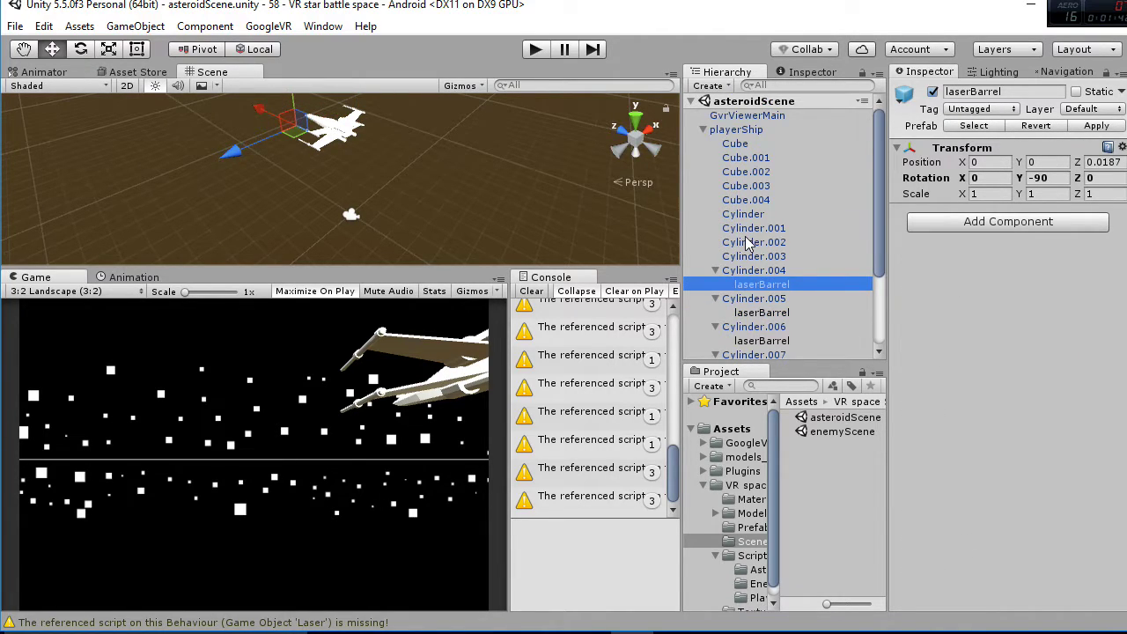
left_click(703, 129)
left_click(729, 130)
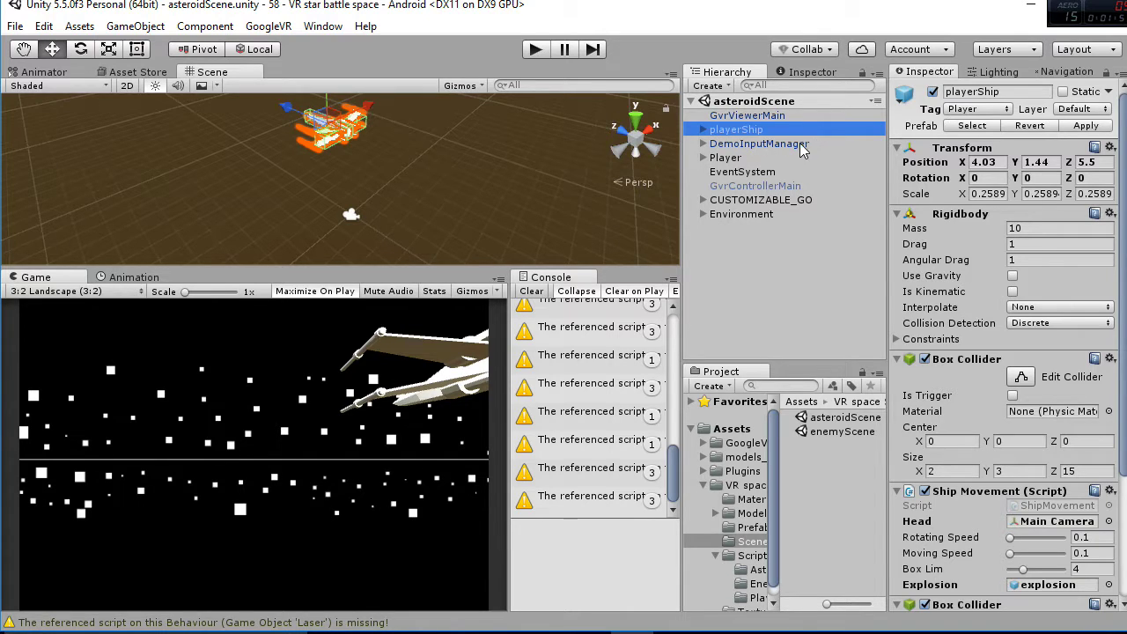
Collapse playerShip's Rigidbody and both Box Collider foldouts, orbiting the Scene view around the ship.
left_click(899, 220)
left_click(899, 216)
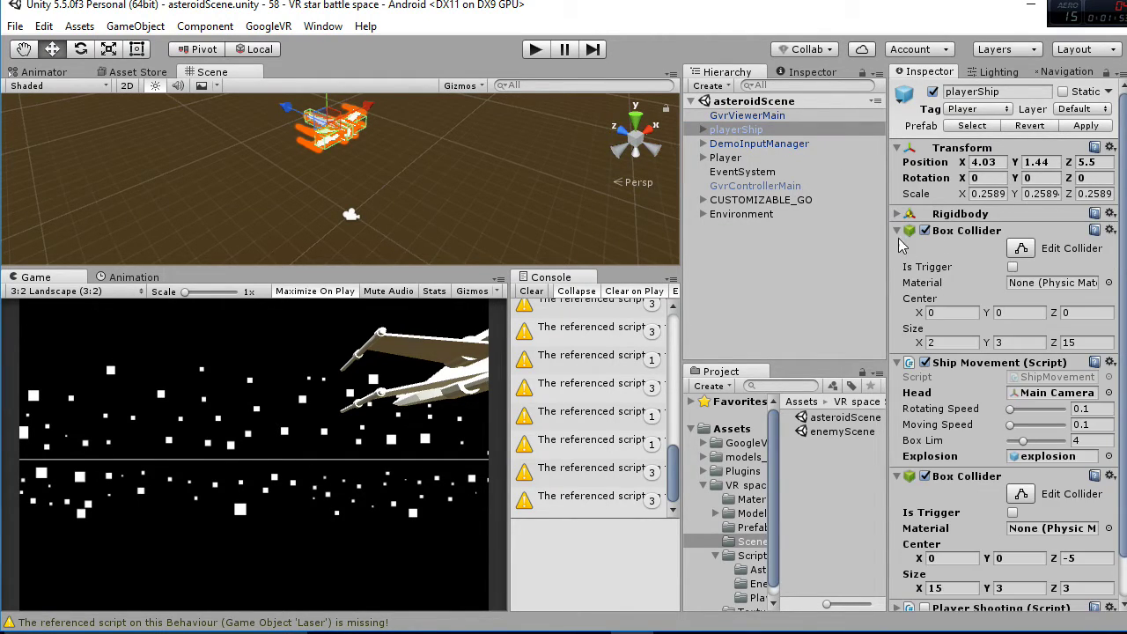
left_click(898, 230)
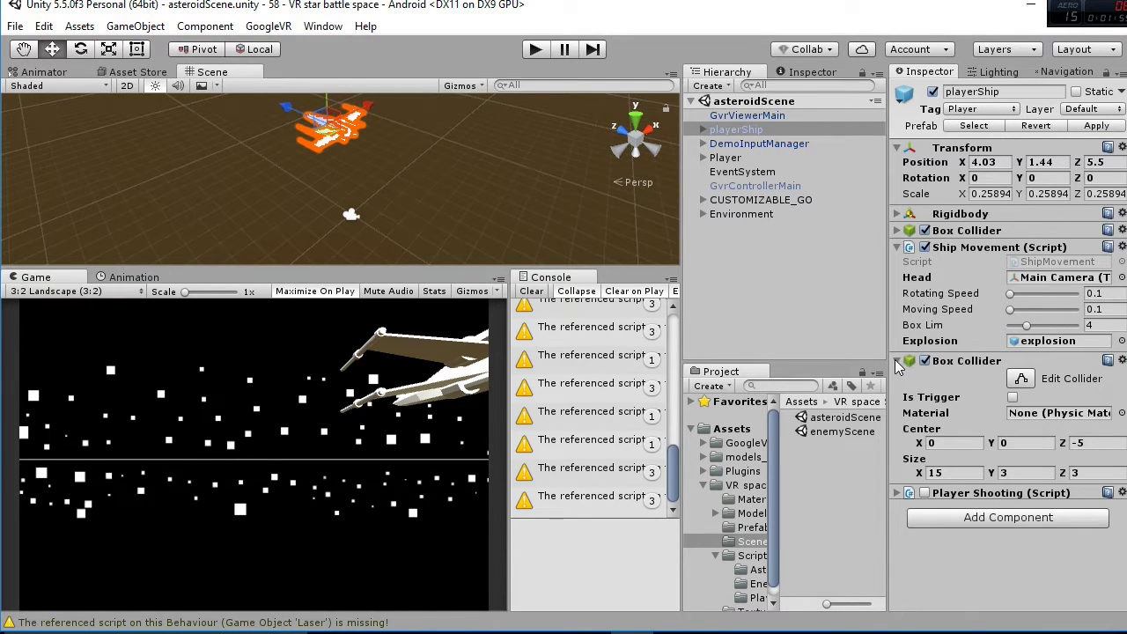
left_click(896, 363)
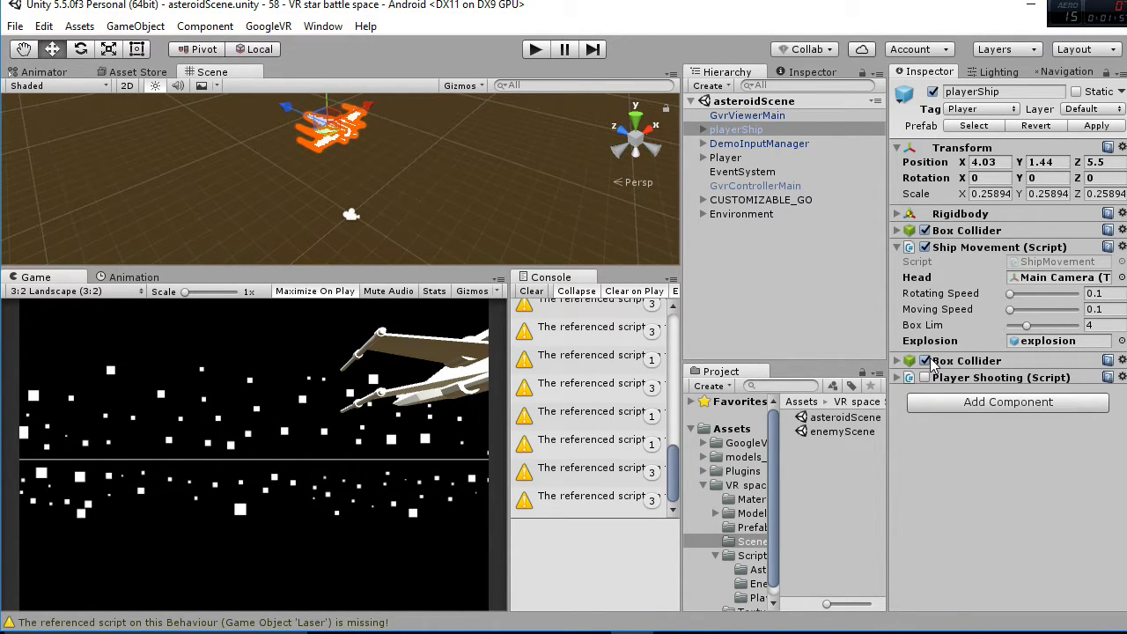
middle_click_drag(478, 123, 401, 142)
left_click_drag(402, 143, 441, 181, "alt")
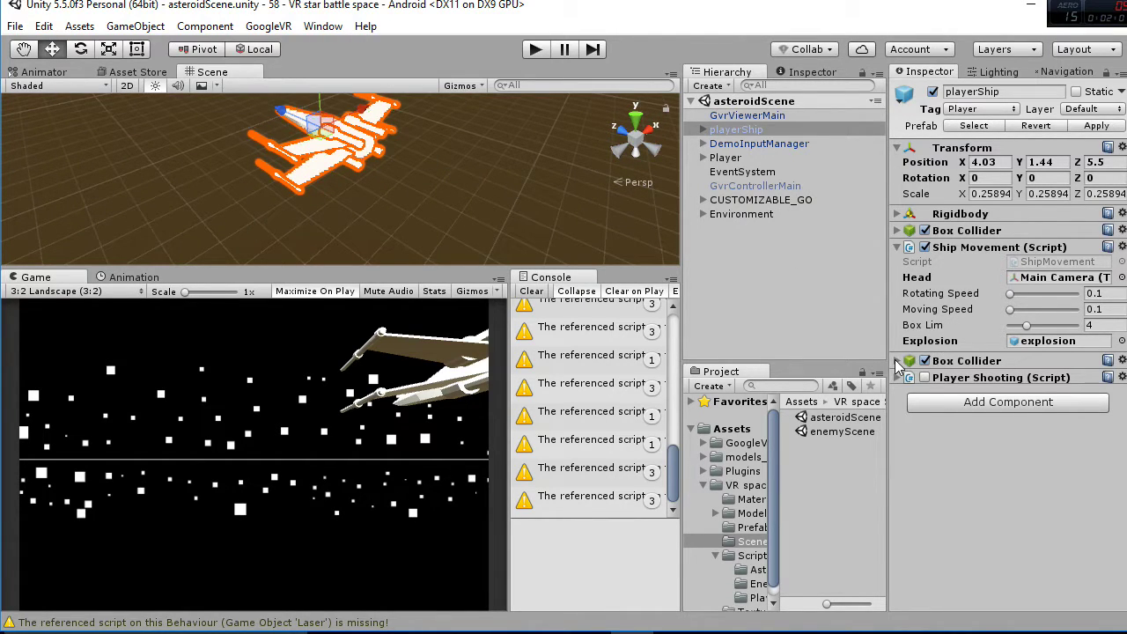
Expand the second 15×3×3 Box Collider and locate the Main Camera assigned as Ship Movement's Head.
left_click(898, 362)
mouse_move(395, 122)
middle_mouse_down()
mouse_move(418, 180)
mouse_move(384, 134)
middle_mouse_up()
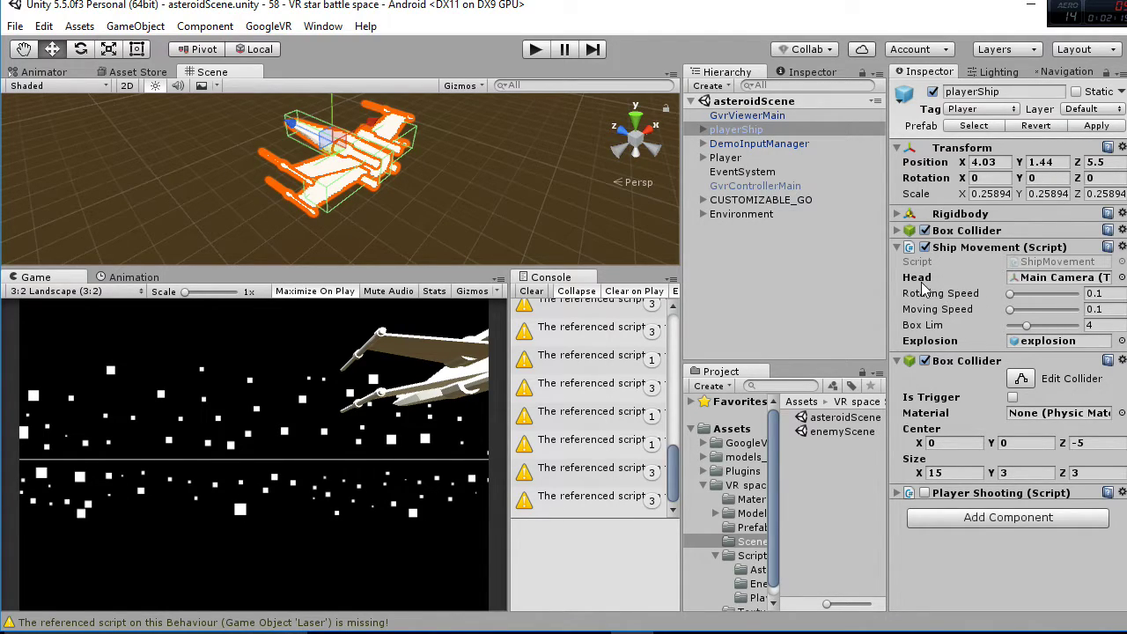
left_click(1050, 278)
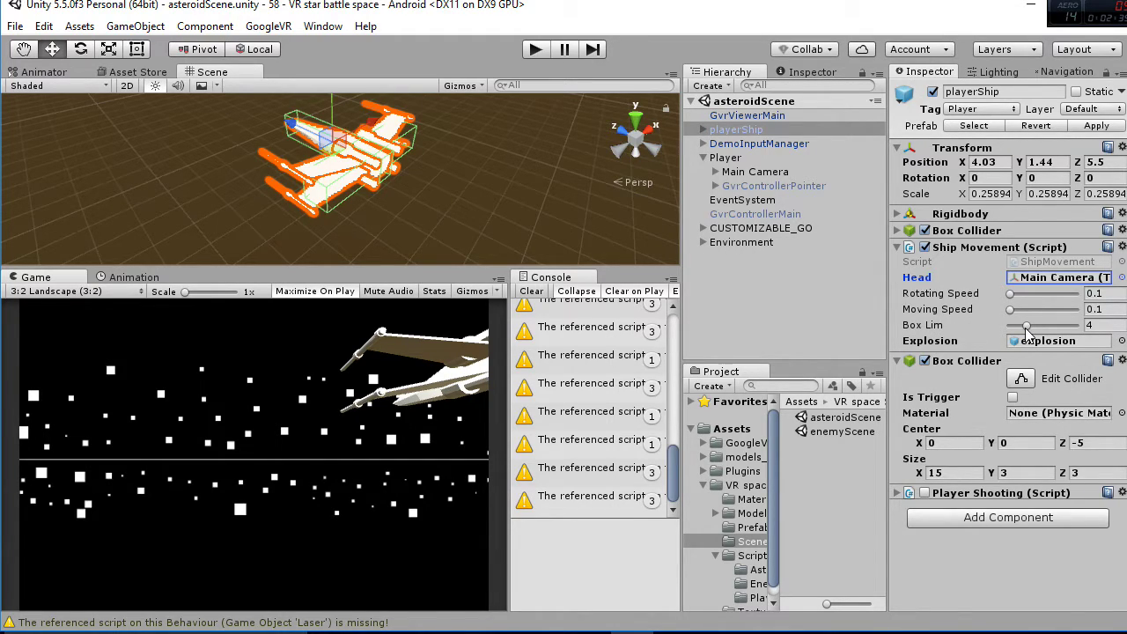
scroll(465, 176, "down", 5)
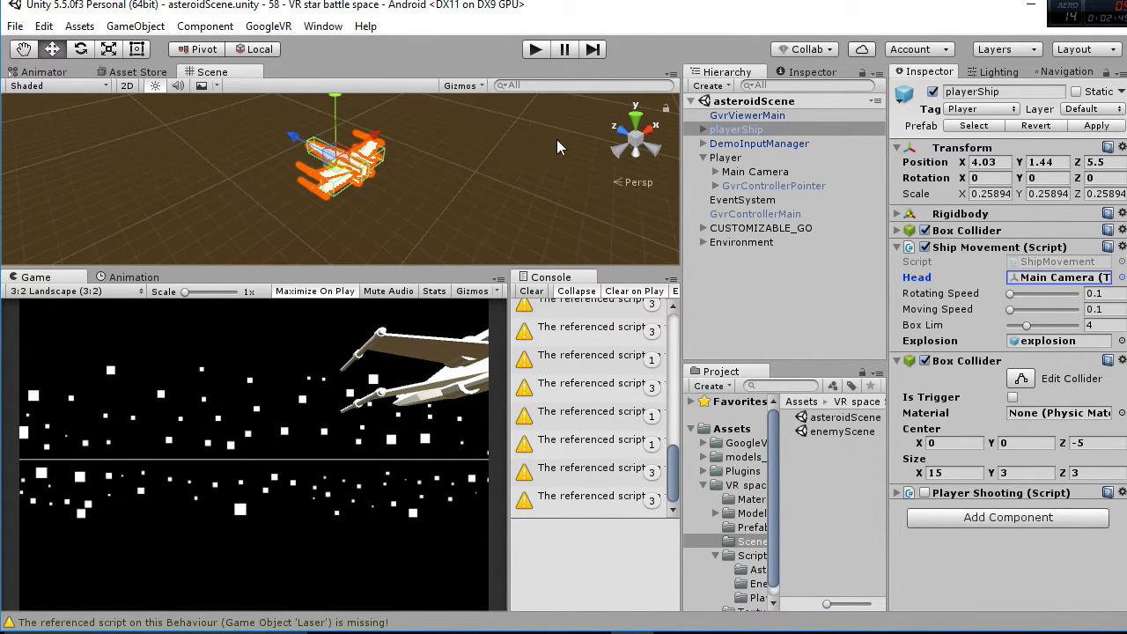
Select DemoInputManager and frame it in the Scene view.
left_click(756, 143)
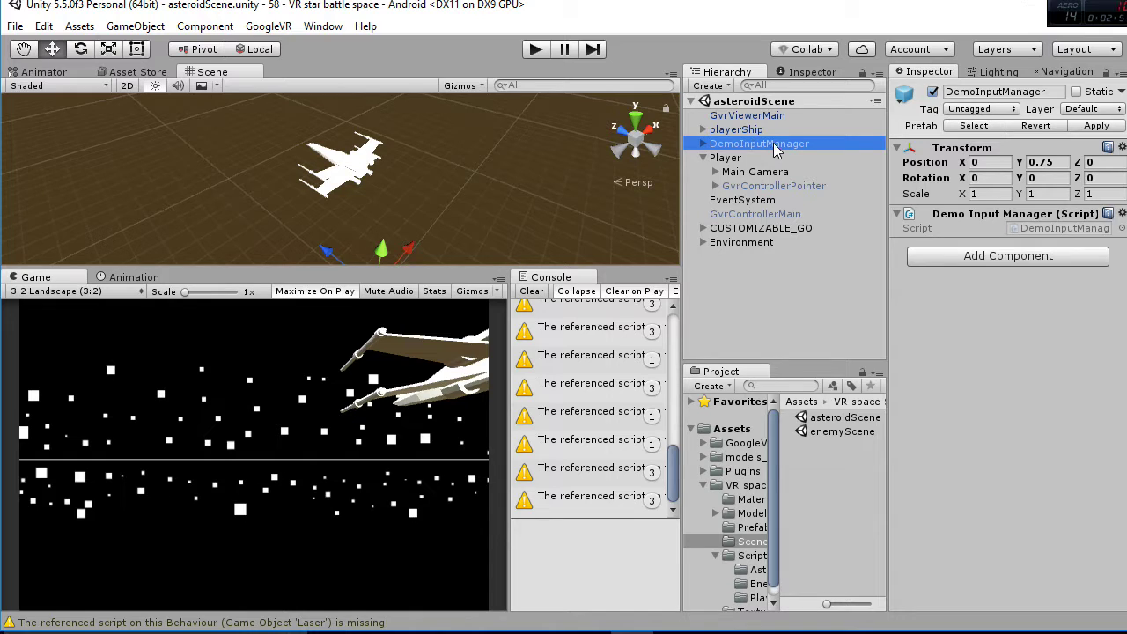
double_click(759, 143)
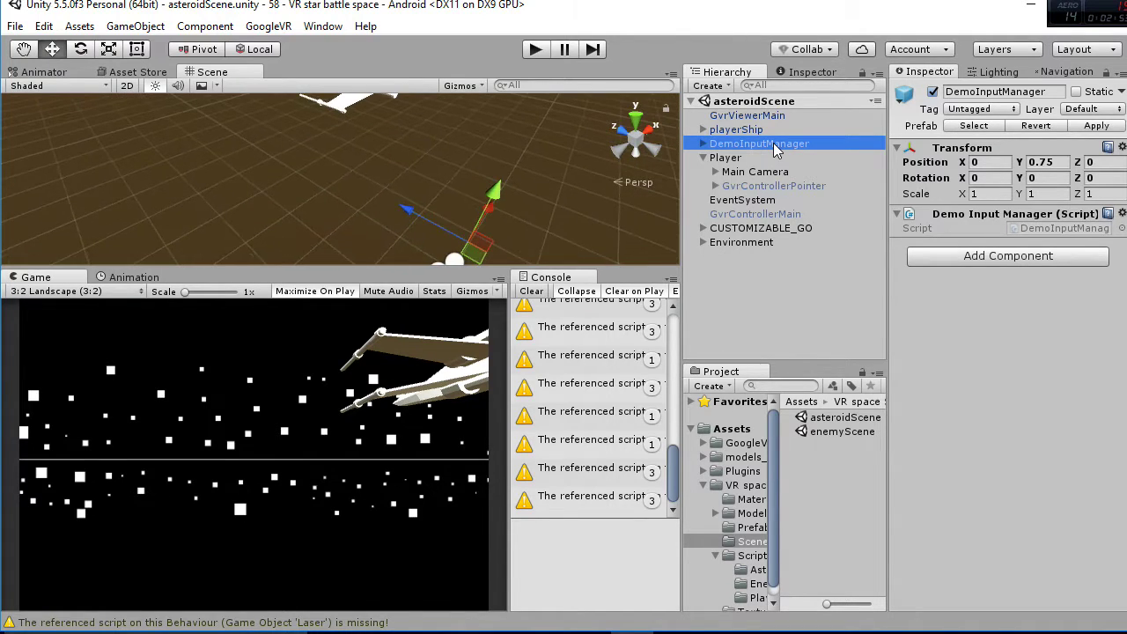
middle_click_drag(450, 159, 423, 187)
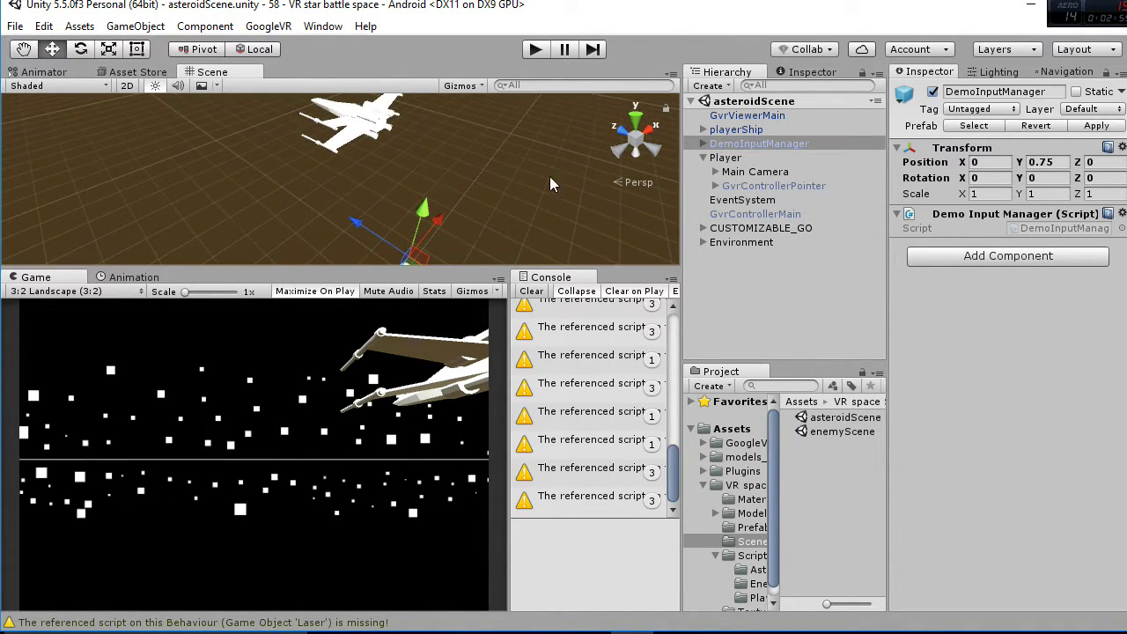
Inspect Player and its Main Camera, then multi-select Player, DemoInputManager, GvrViewerMain and EventSystem.
left_click(729, 159)
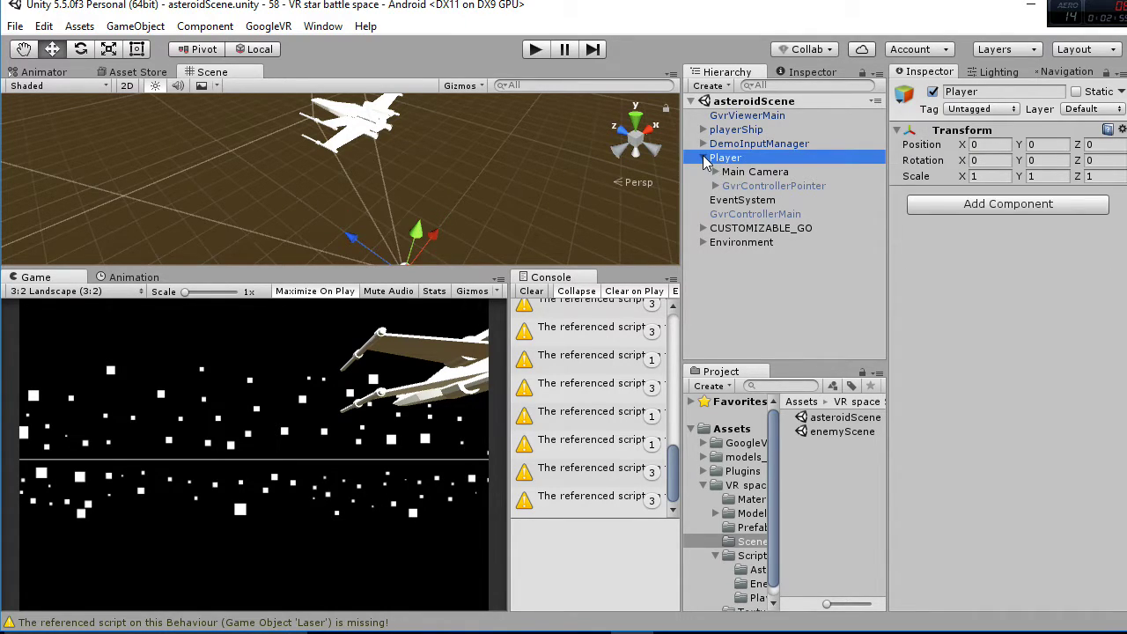
left_click(726, 173)
left_click(703, 158)
left_click(726, 158)
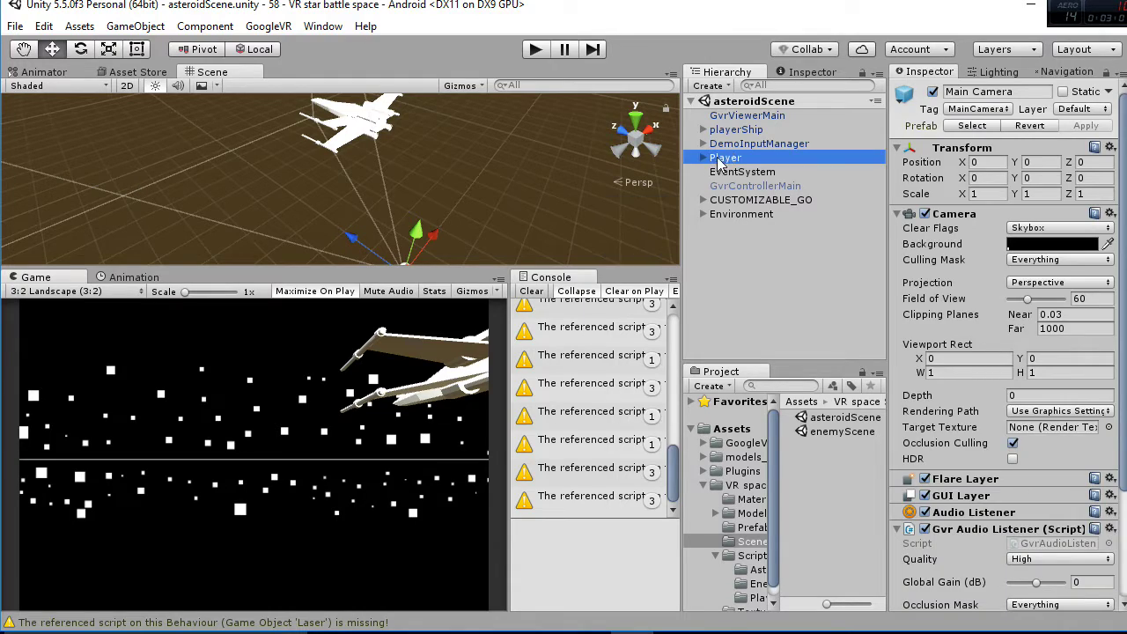
left_click(740, 143, "ctrl")
left_click(740, 115, "ctrl")
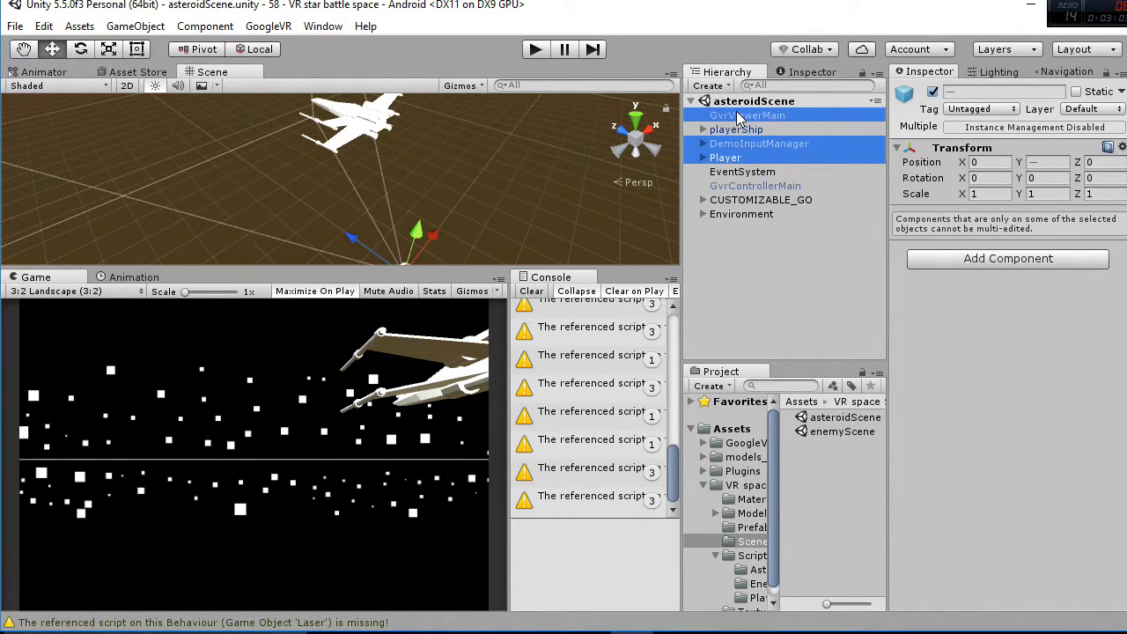
left_click(754, 172, "ctrl")
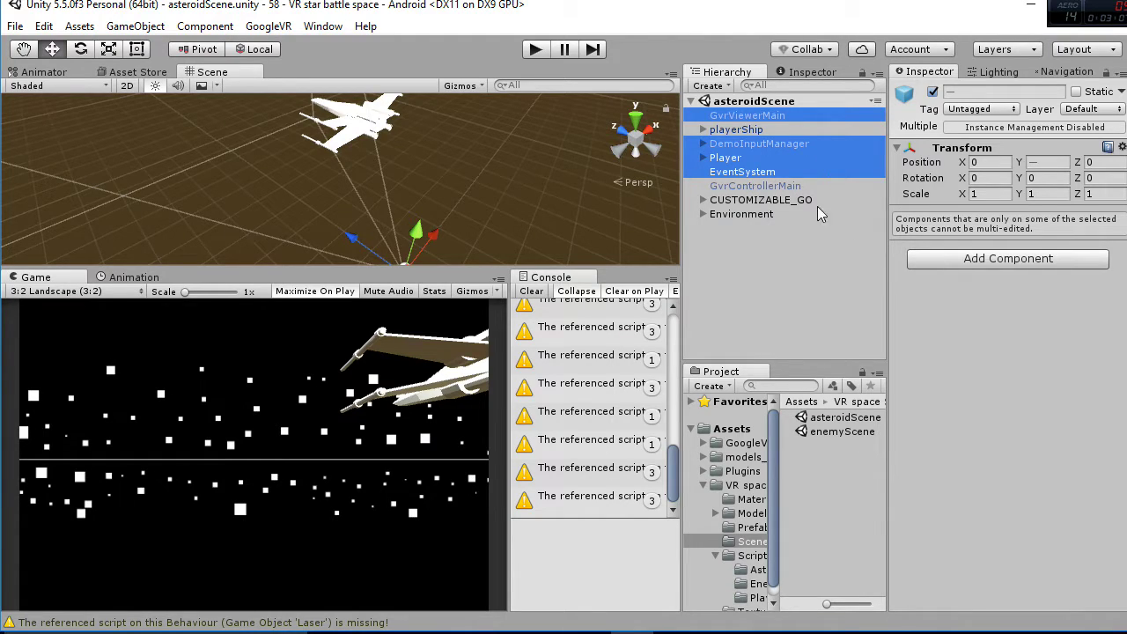
Under CUSTOMIZABLE_GO, activate and frame the asteroid, deactivate it again, then activate laserBeamPlayer.
left_click(751, 204)
left_click(703, 201)
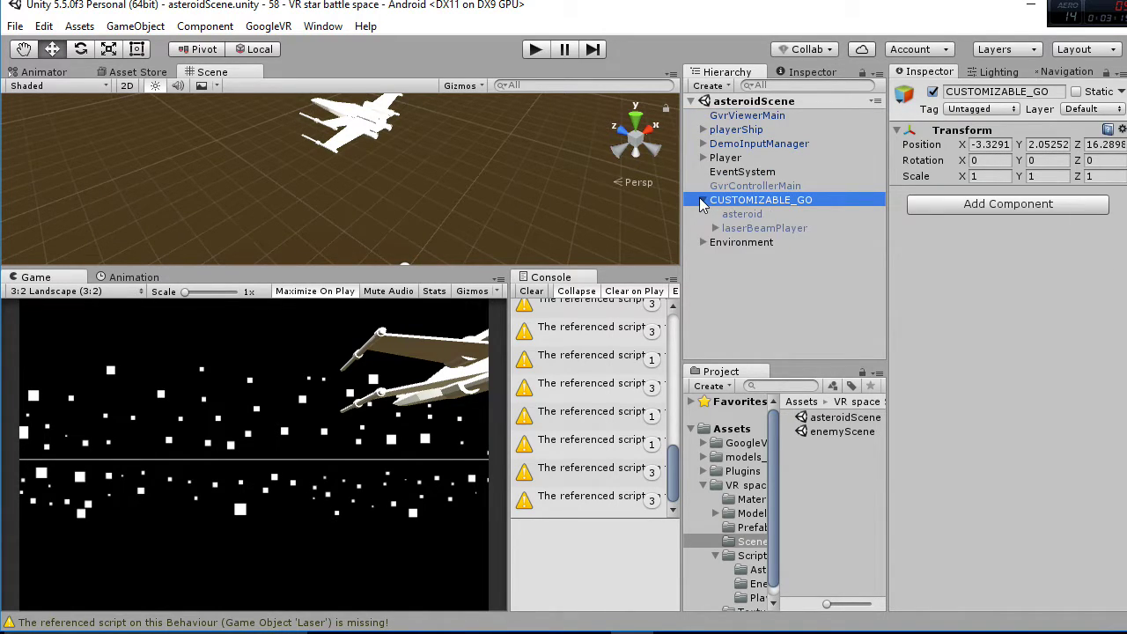
left_click(738, 214)
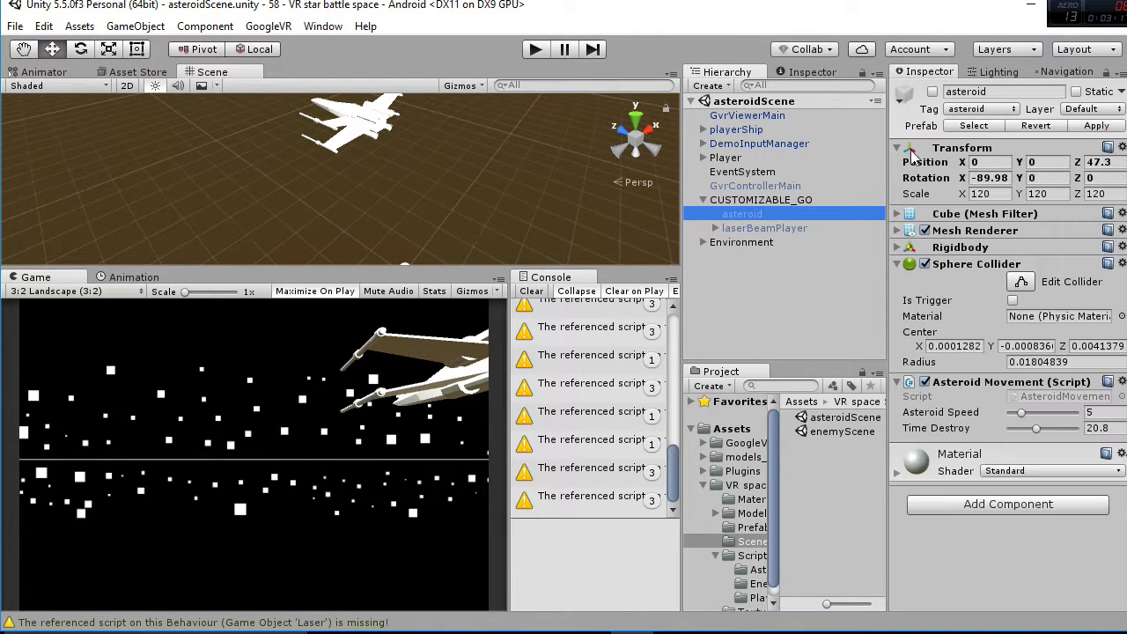
left_click(934, 92)
double_click(745, 217)
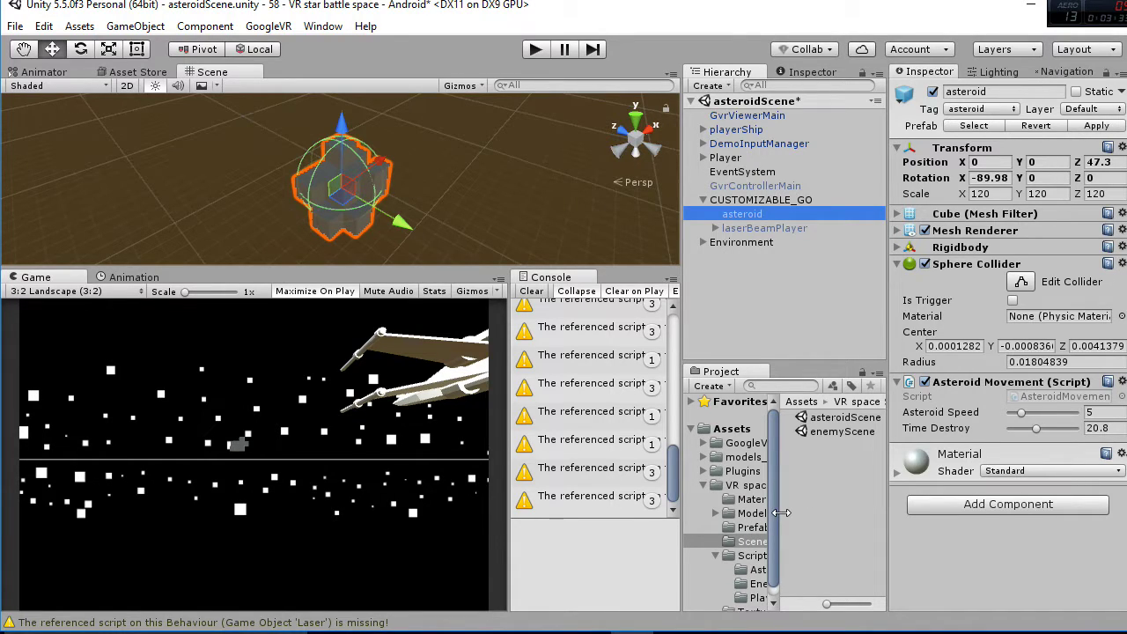
left_click(933, 92)
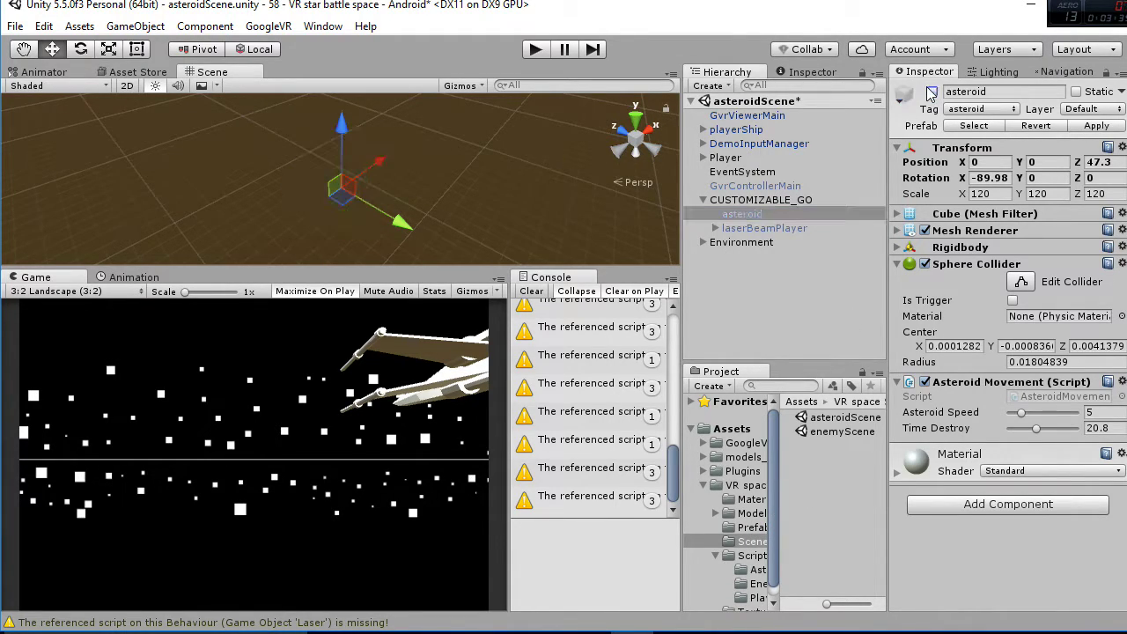
left_click(764, 228)
left_click(933, 92)
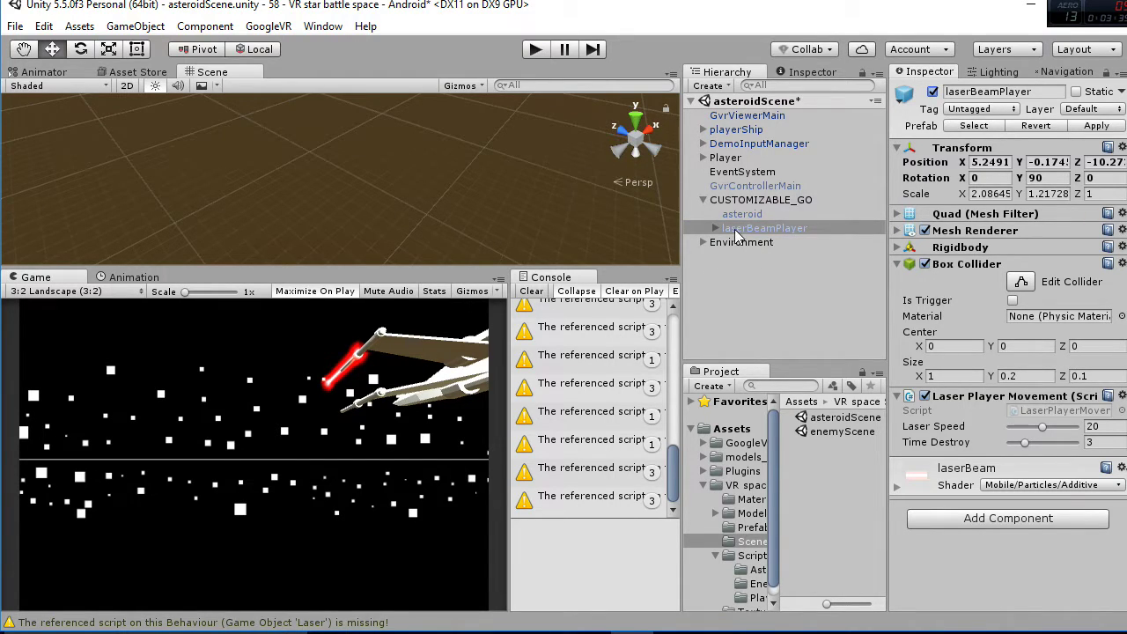
Frame laserBeamPlayer, deactivate it again, and collapse CUSTOMIZABLE_GO.
double_click(737, 231)
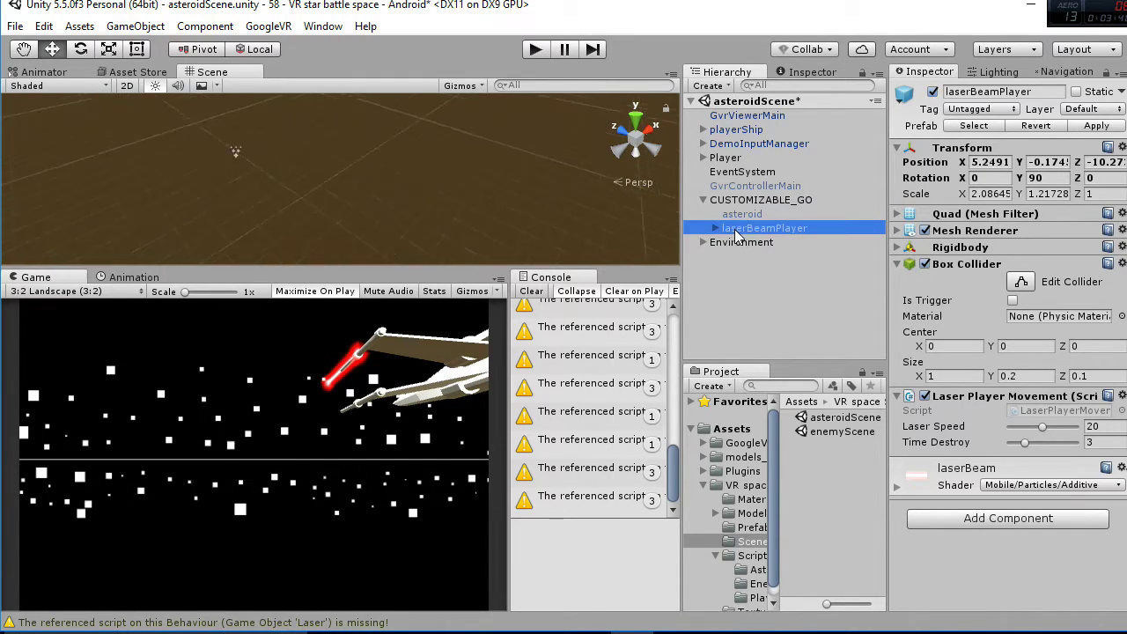
left_click(932, 92)
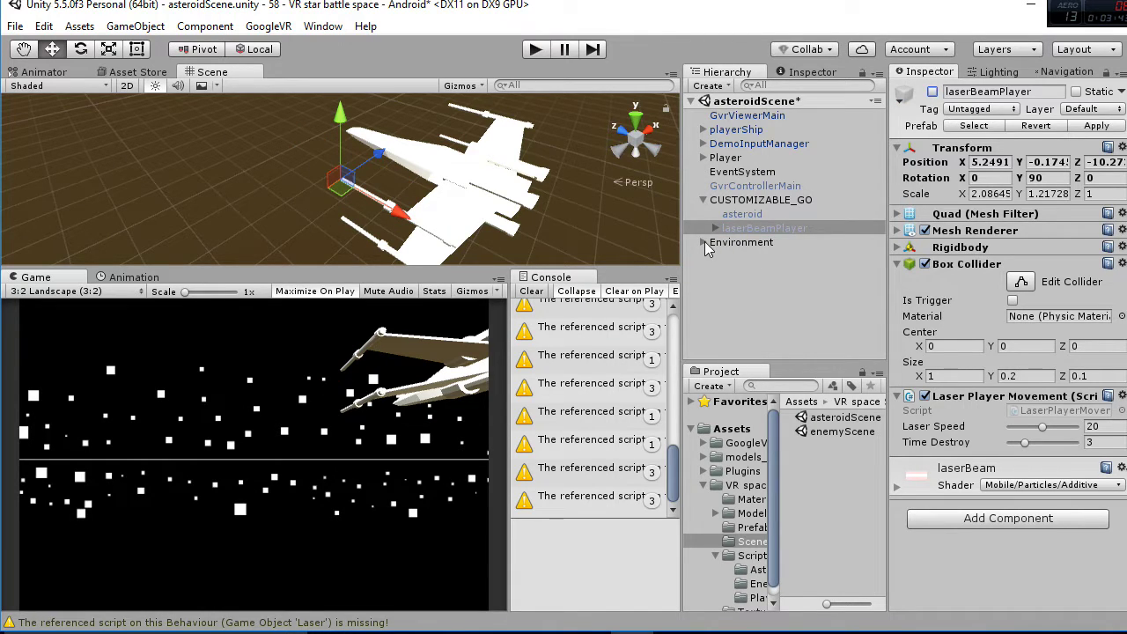
left_click(703, 201)
Inspect Environment's particleSystem, Point light and AsteroidManager, then open enemyScene choosing Don't Save.
left_click(703, 214)
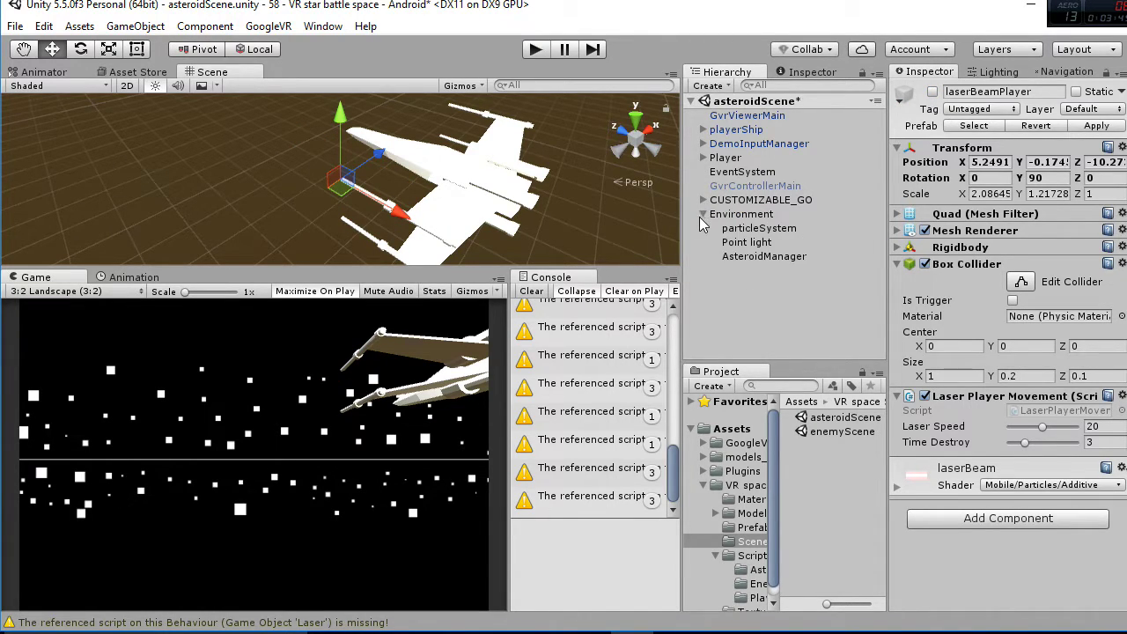
double_click(759, 229)
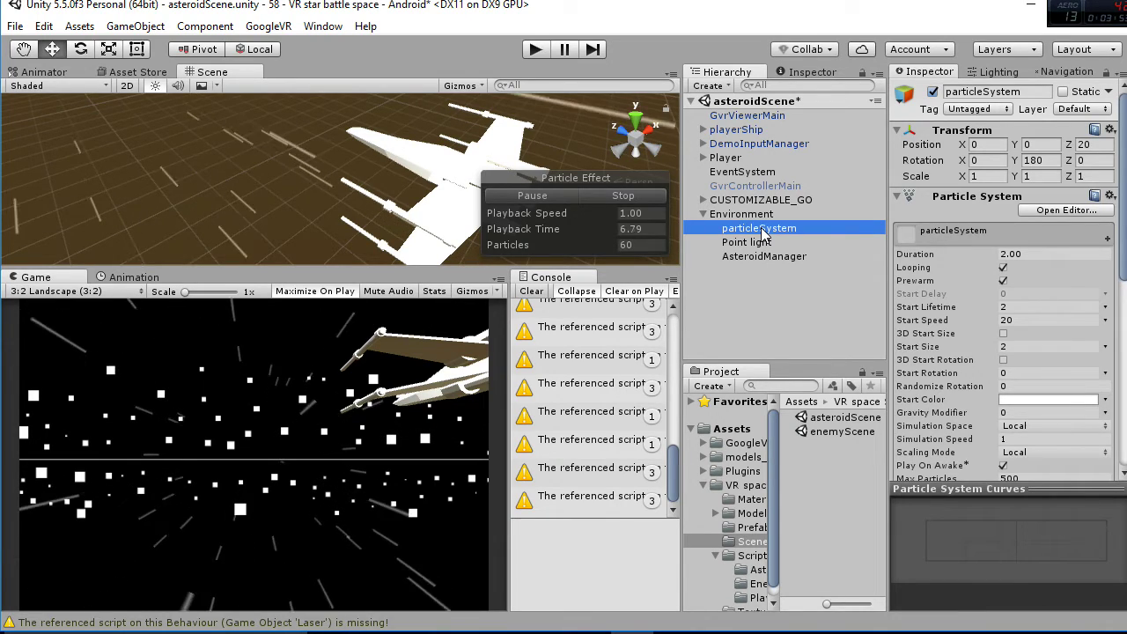
left_click(766, 244)
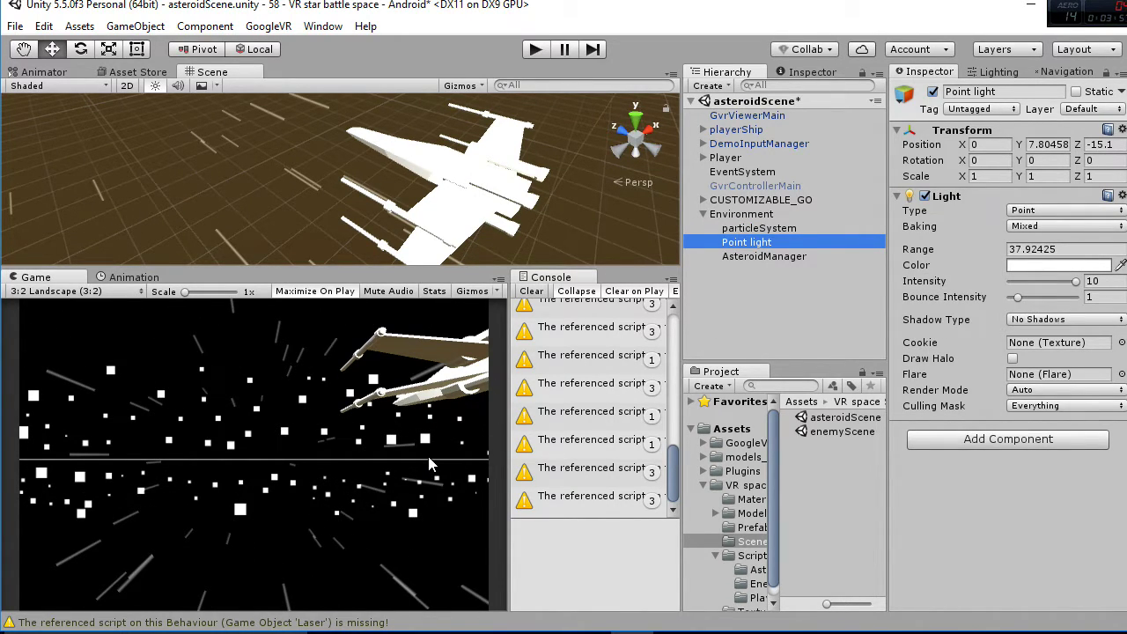
left_click(781, 258)
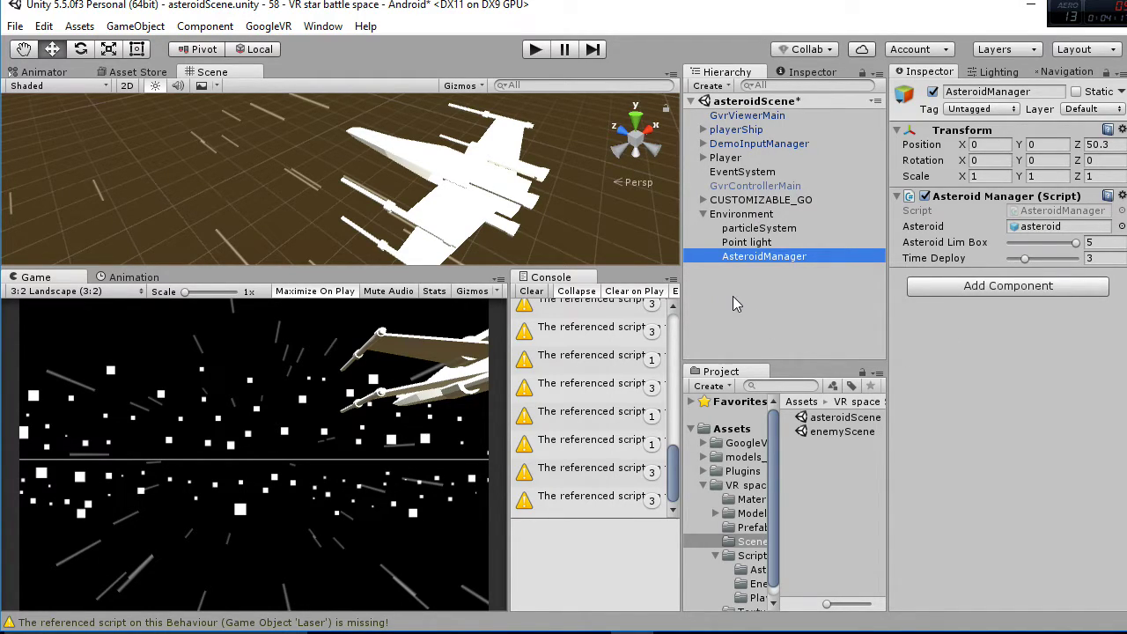
double_click(833, 430)
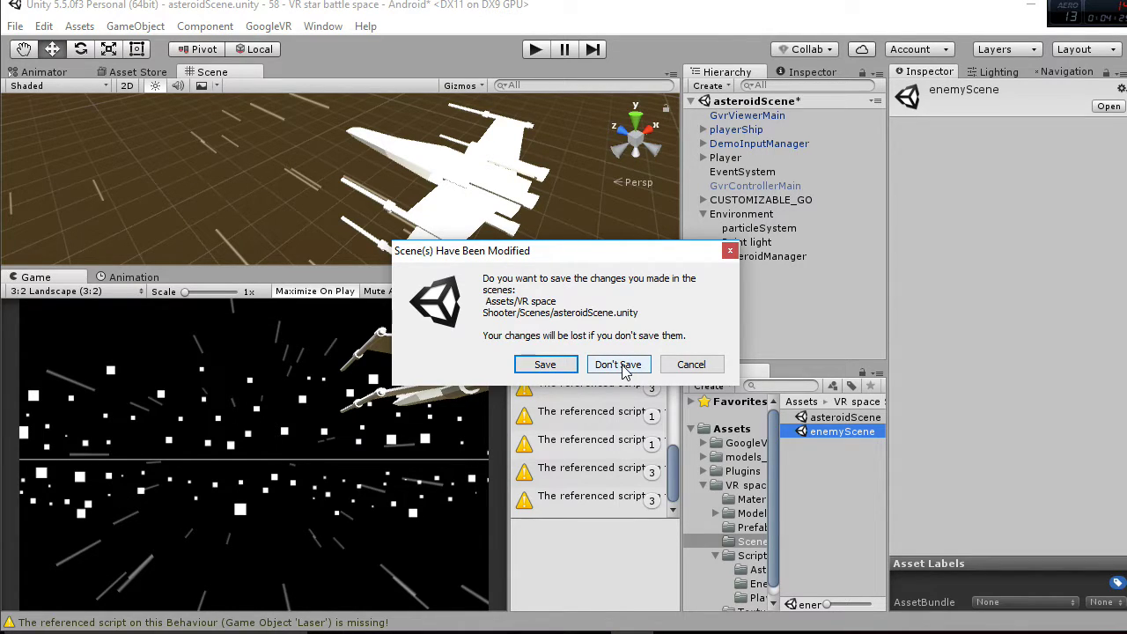
left_click(618, 365)
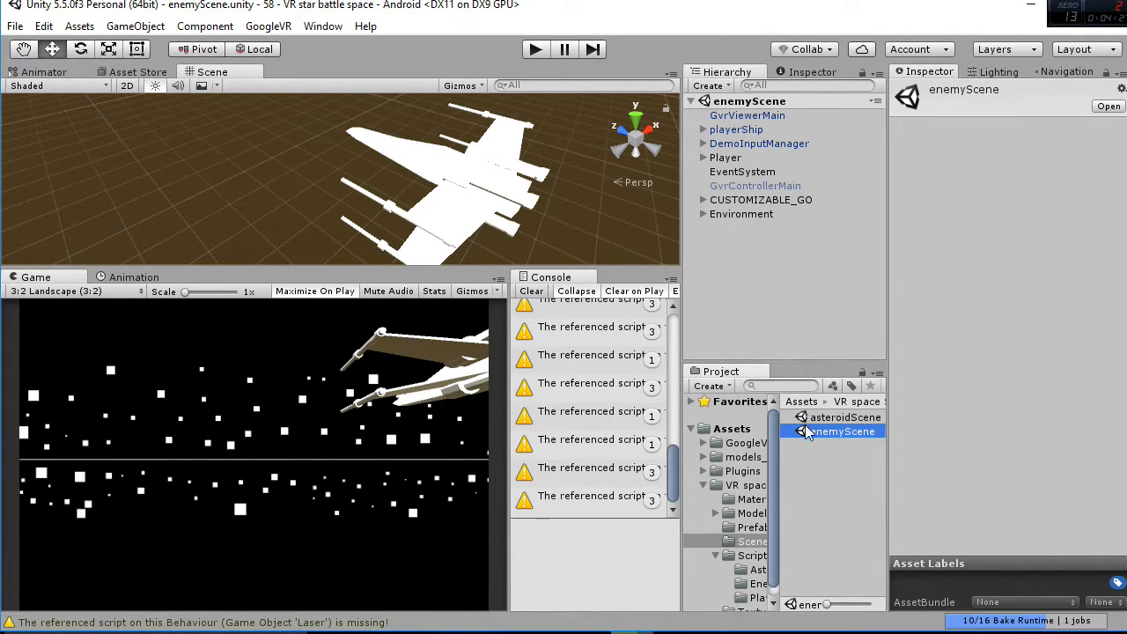
Play enemyScene and look around with Alt as TIE fighters and green lasers fly past.
left_click(535, 49)
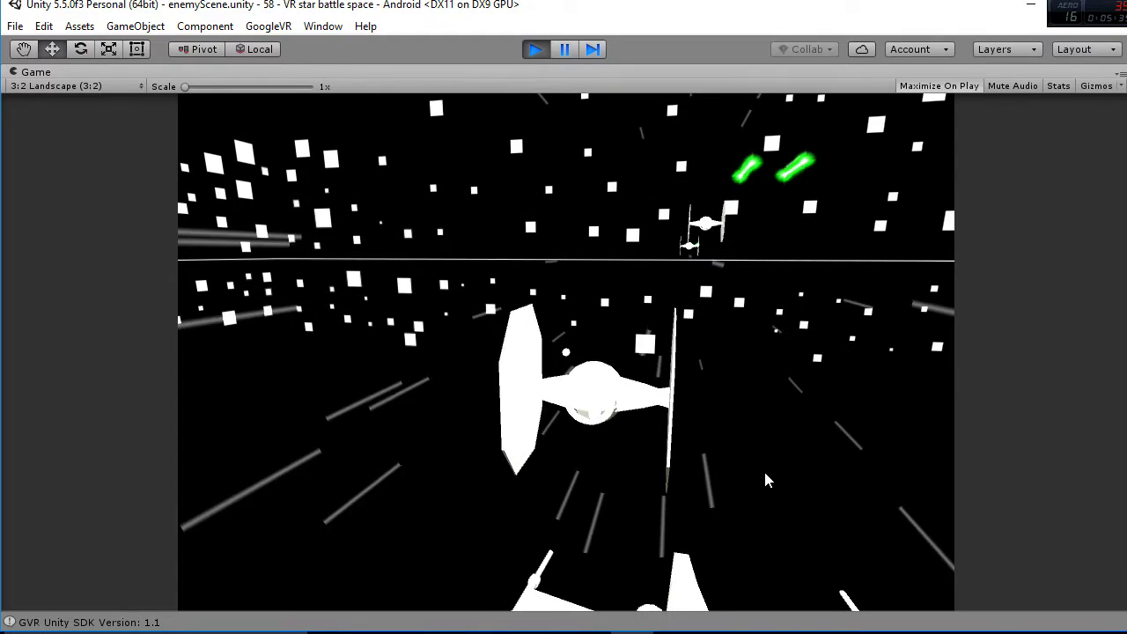
key("alt")
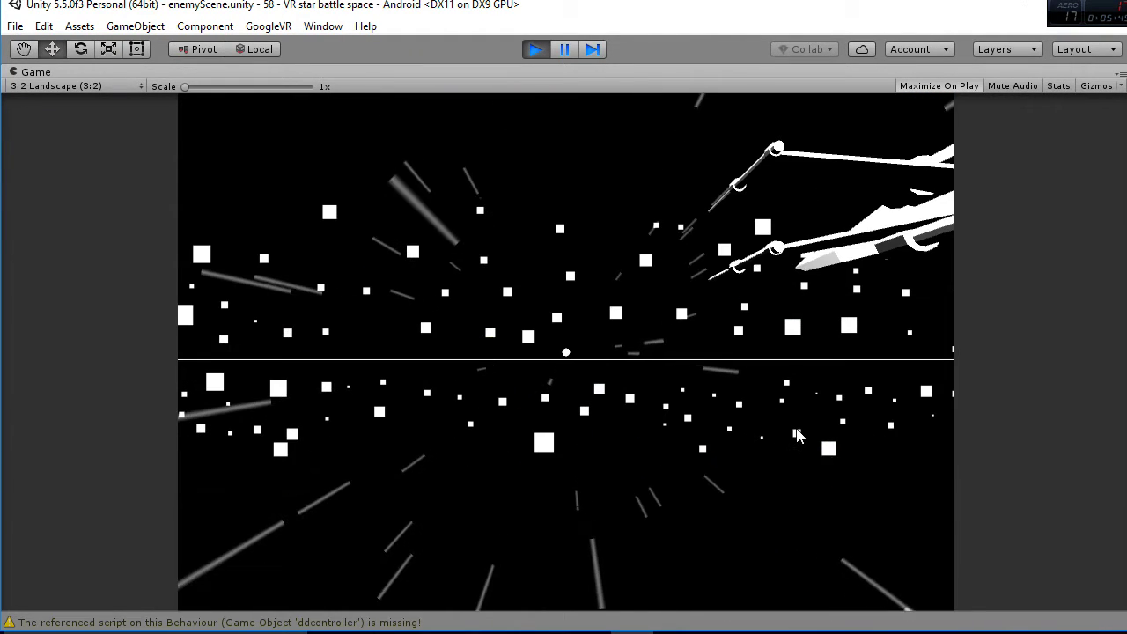
Stop the test play and select GvrViewerMain, DemoInputManager, Player and EventSystem together.
left_click(535, 49)
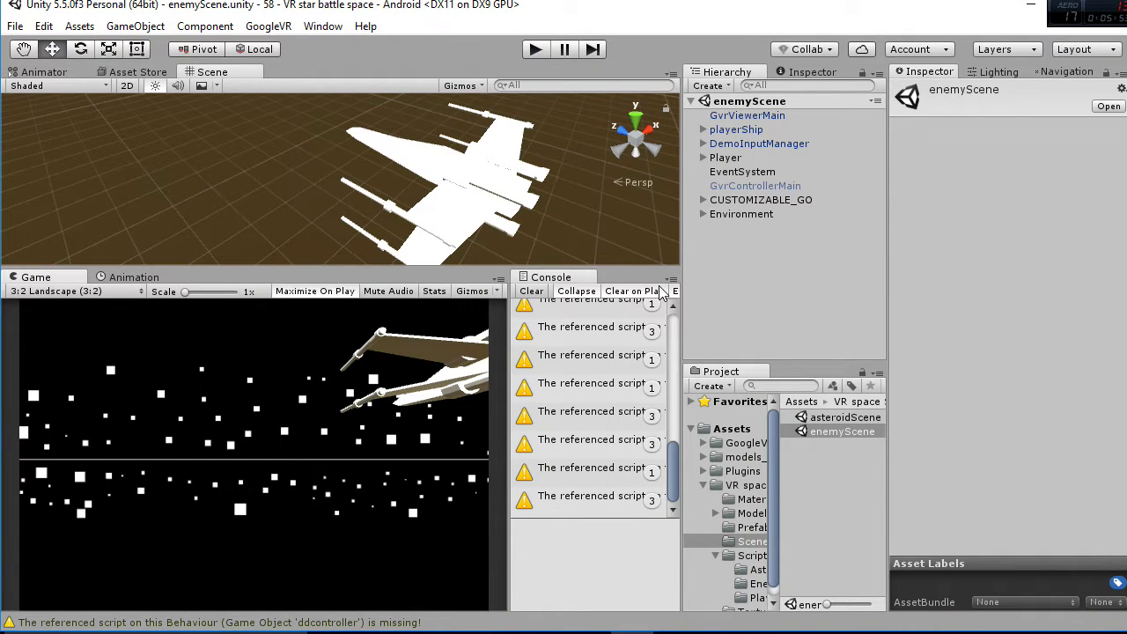
left_click(769, 117)
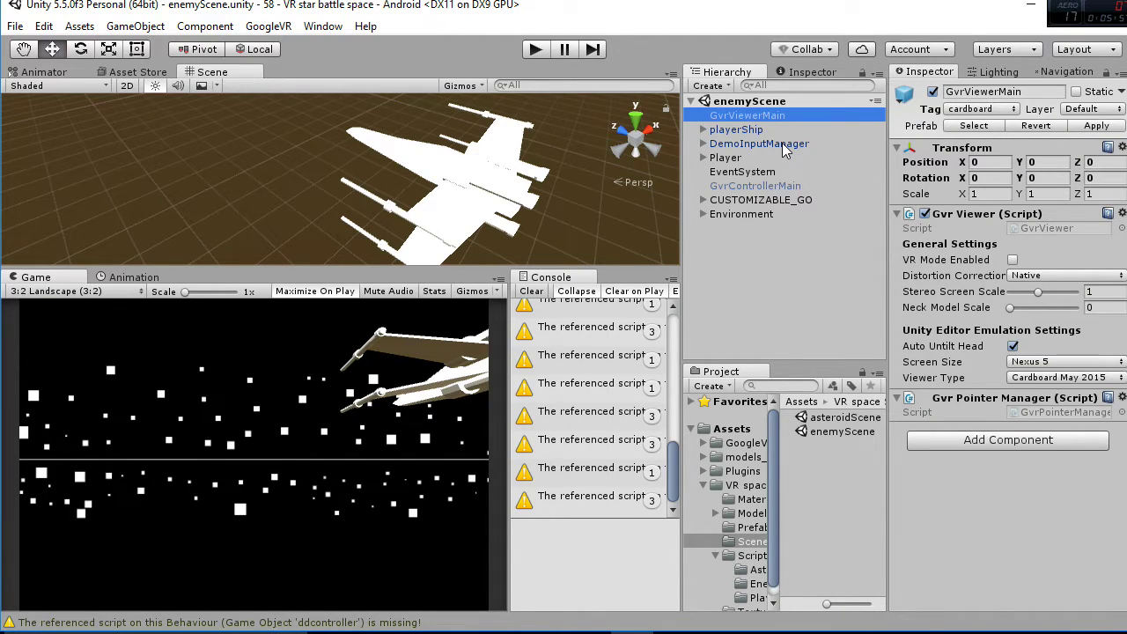
left_click(755, 146, "shift")
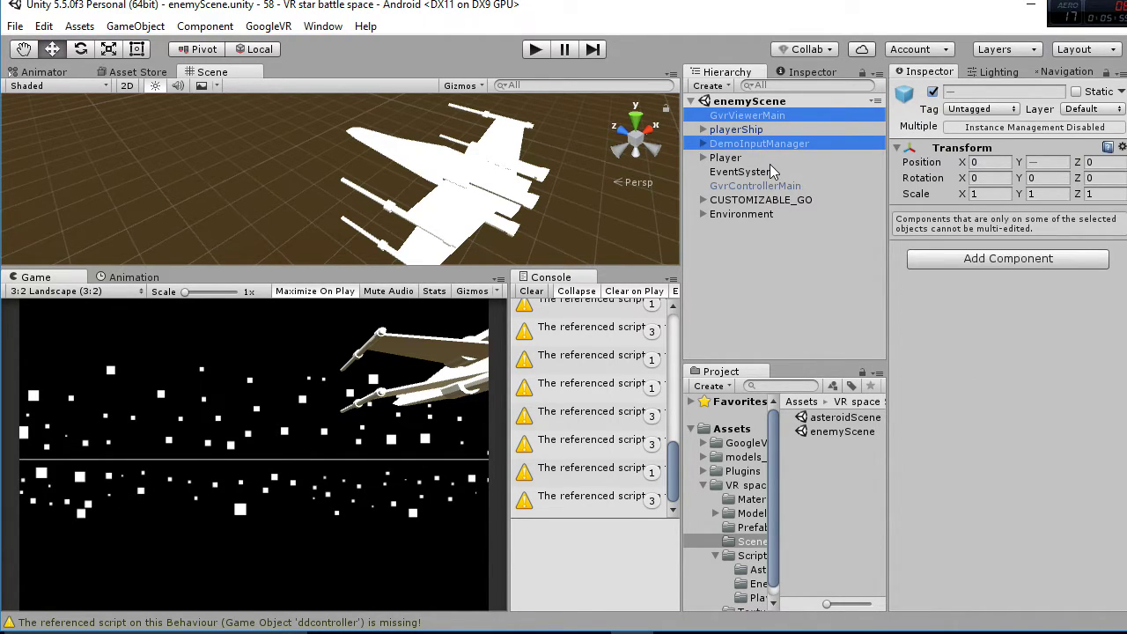
left_click(770, 162, "shift")
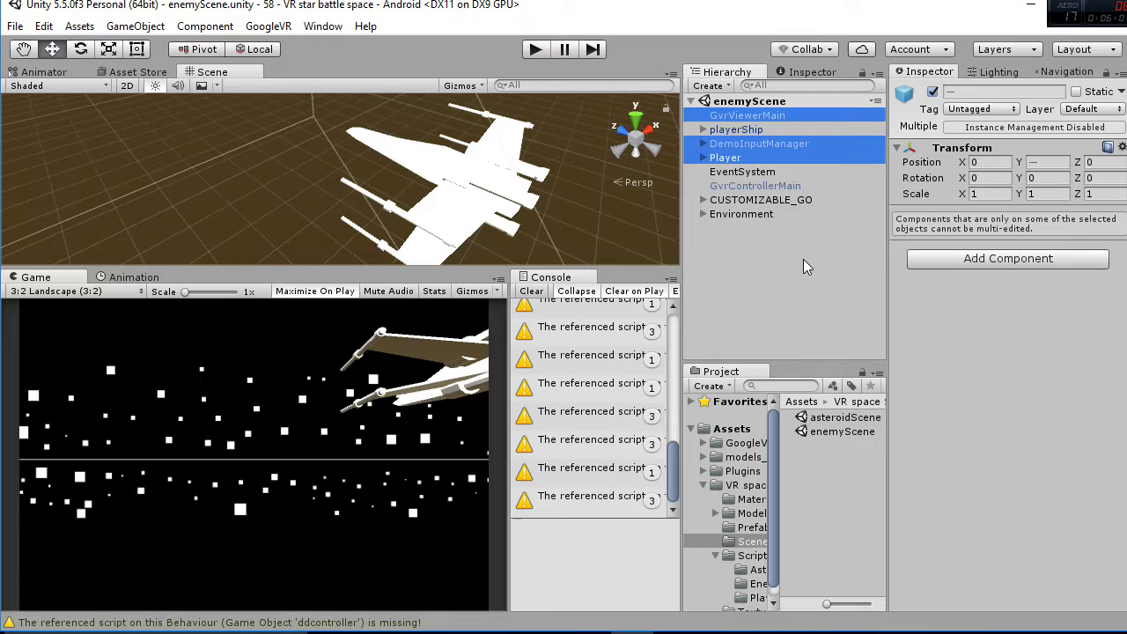
left_click(756, 173, "ctrl")
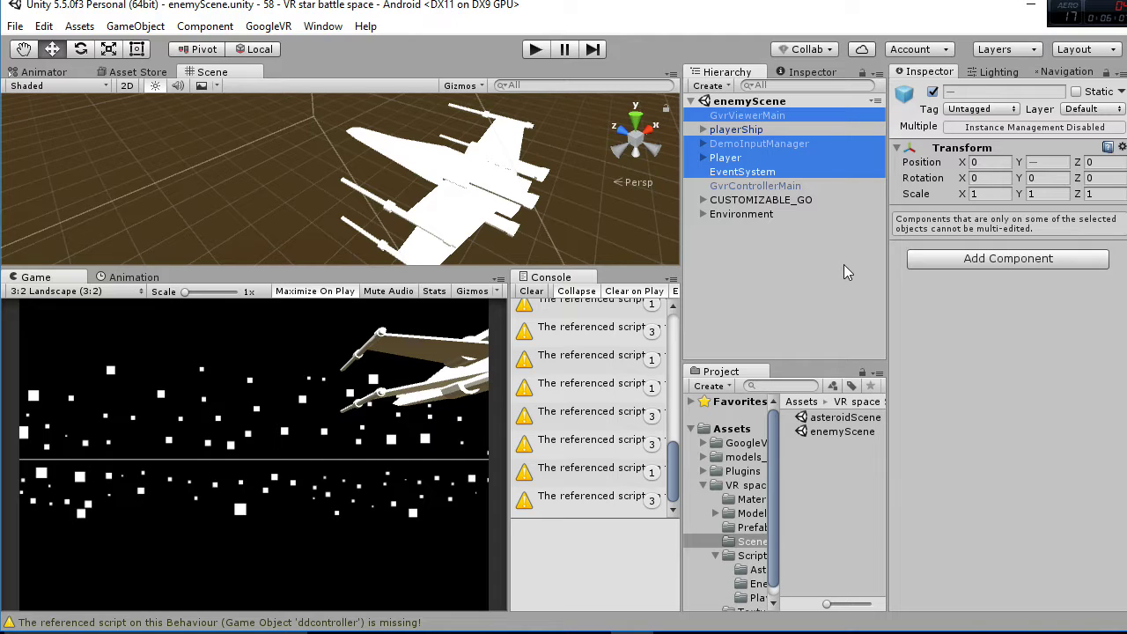
On playerShip, collapse Box Collider and Ship Movement to reveal Player Shooting with Time Bw Shoots 1.
left_click(737, 131)
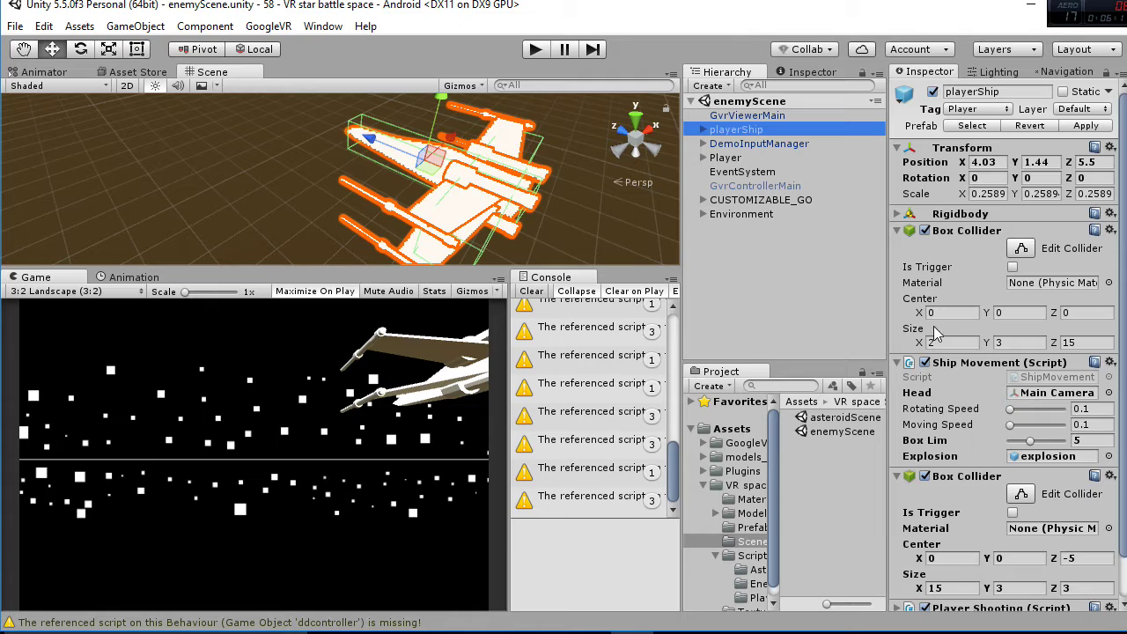
left_click(897, 230)
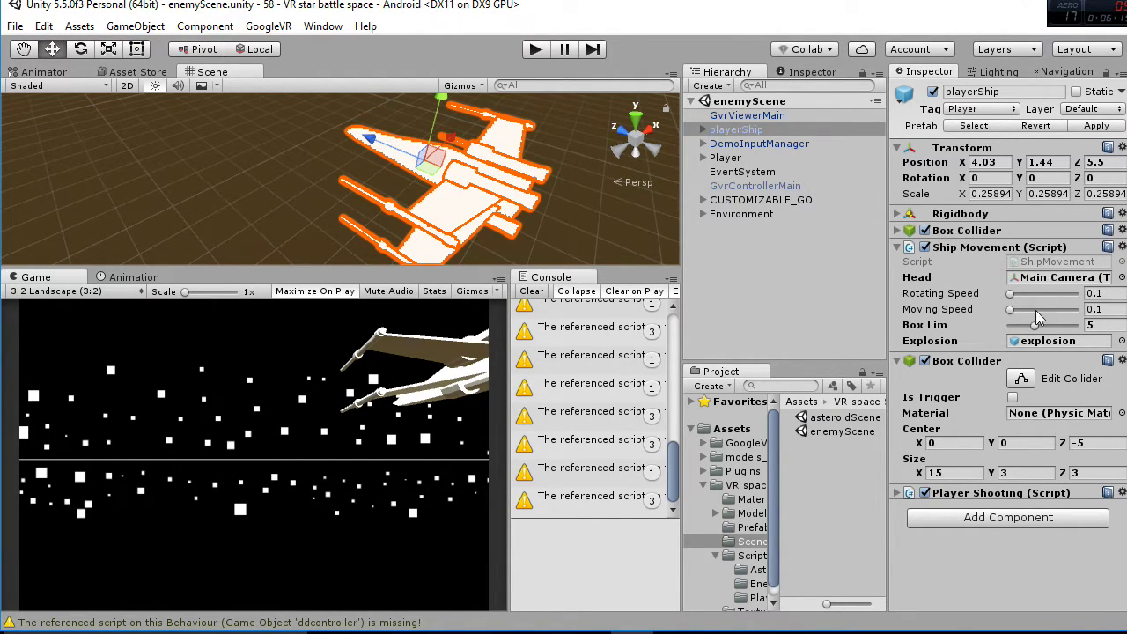
left_click(898, 247)
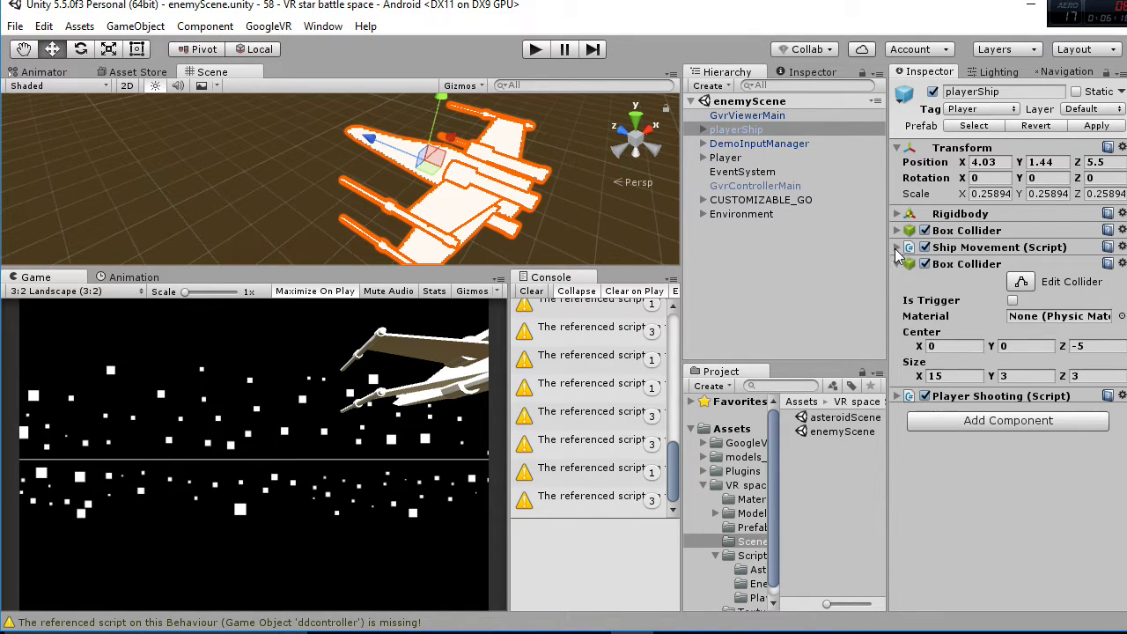
left_click(897, 396)
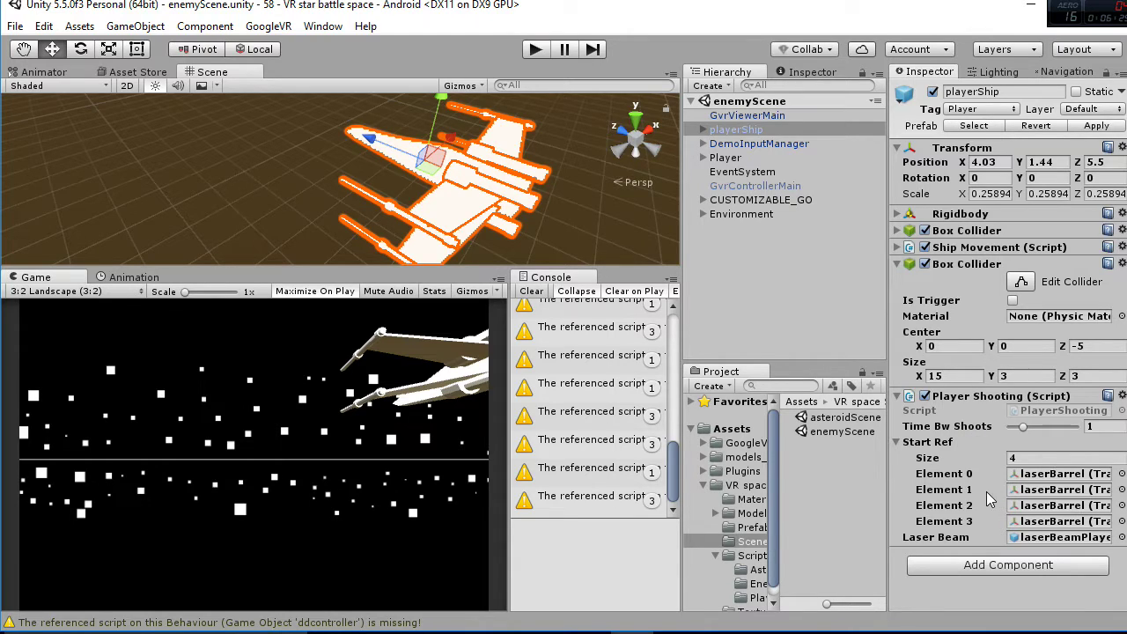
Locate the laserBarrel objects behind playerShip's Start Ref elements, then the Laser Beam prefab.
left_click(1041, 490)
left_click(1045, 505)
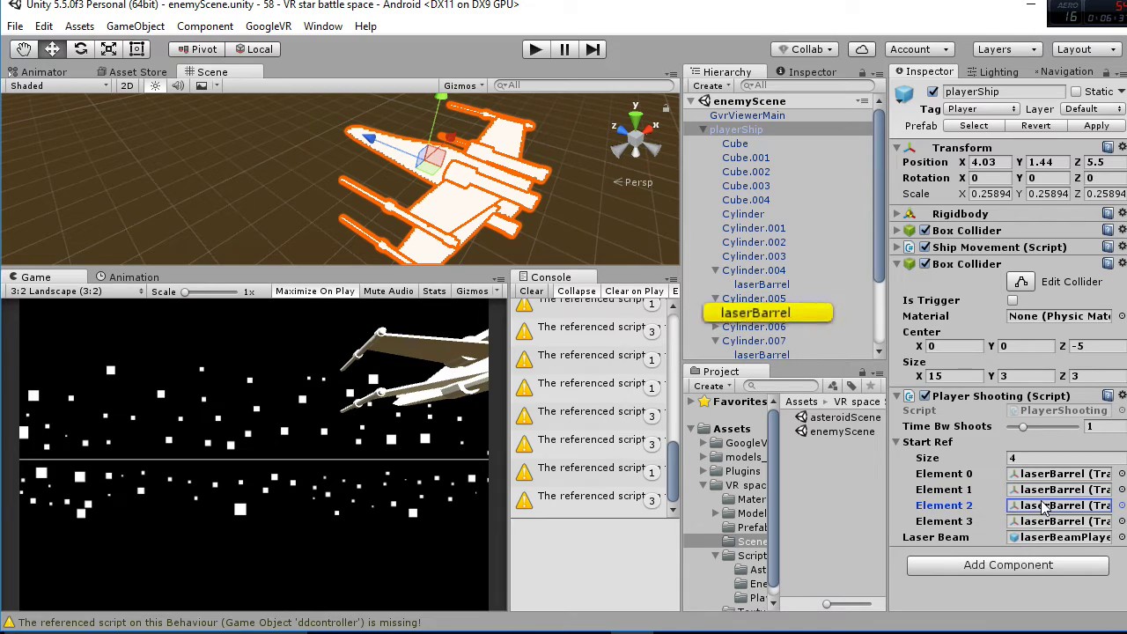
left_click(1047, 521)
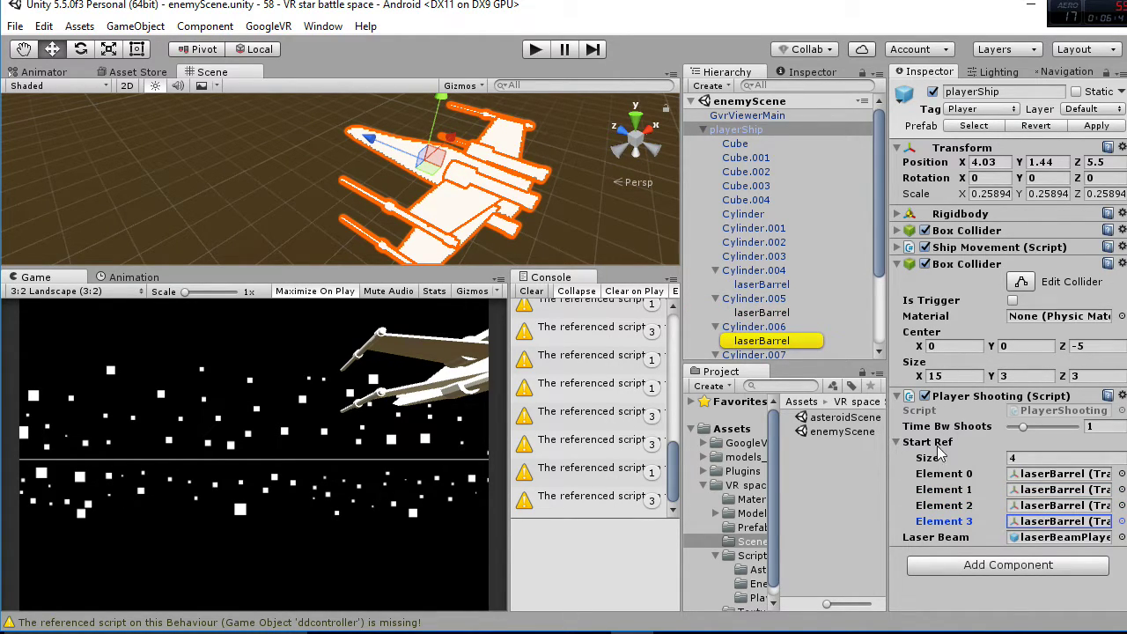
left_click(898, 442)
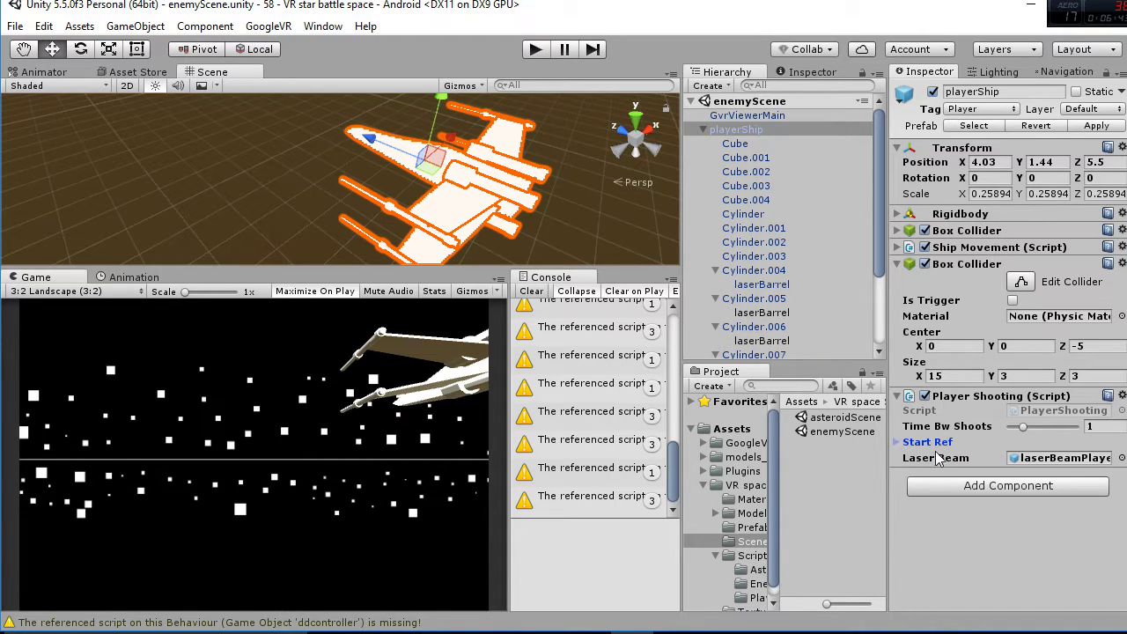
left_click(1024, 460)
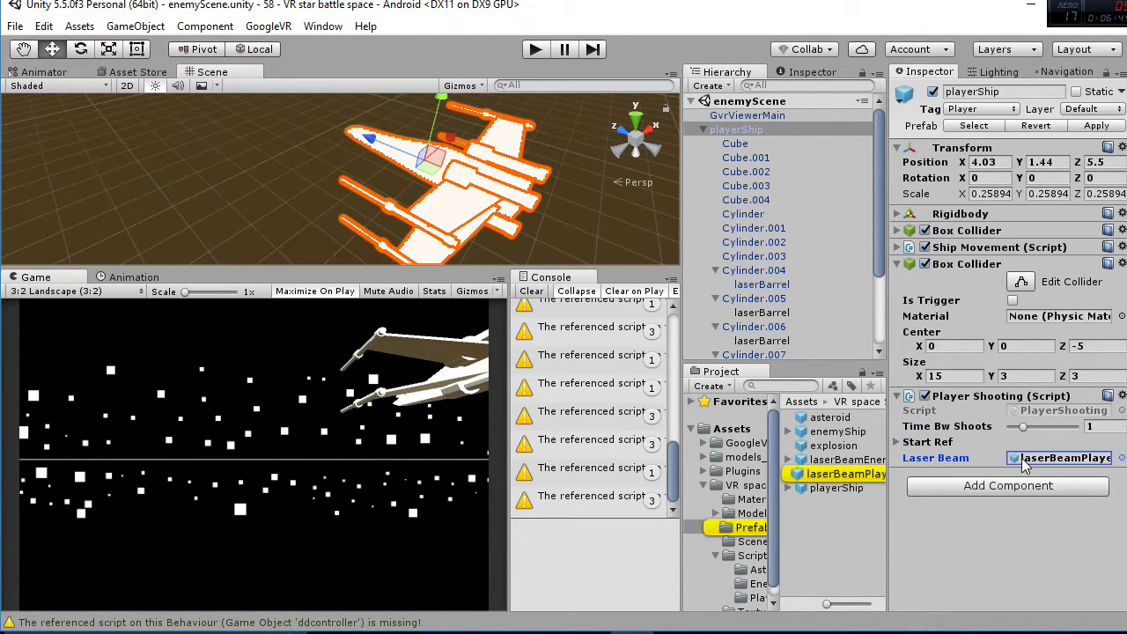
Show the laserBeamPlayer prefab's settings (speed 20, Time Destroy 3) and collapse playerShip.
left_click(826, 478)
left_click_drag(1024, 493, 1039, 336)
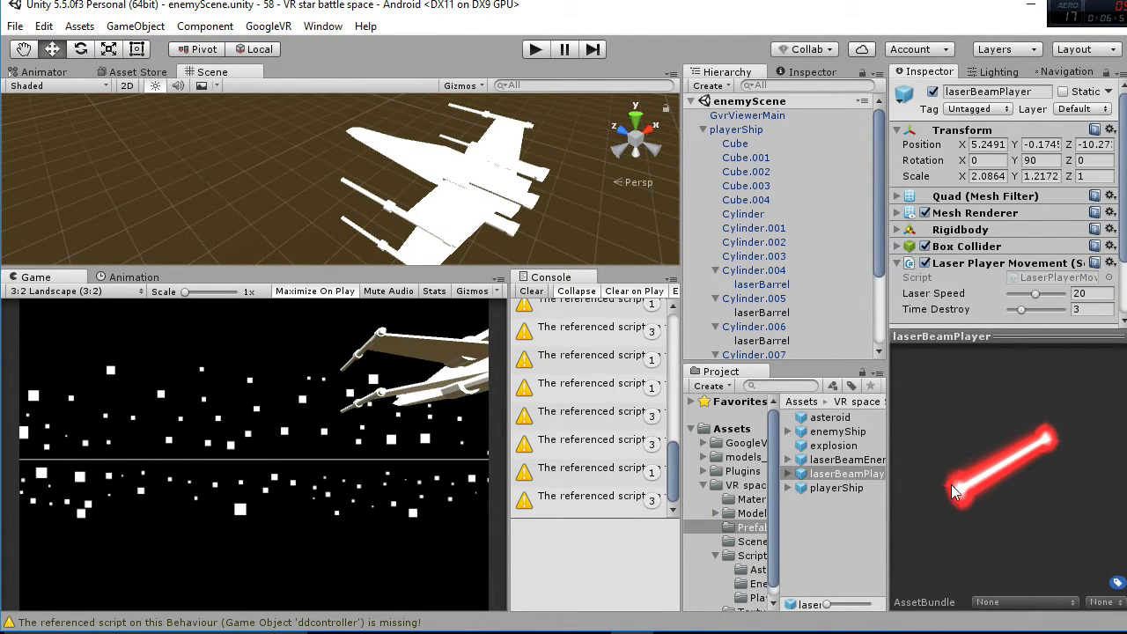
left_click_drag(1036, 338, 1046, 478)
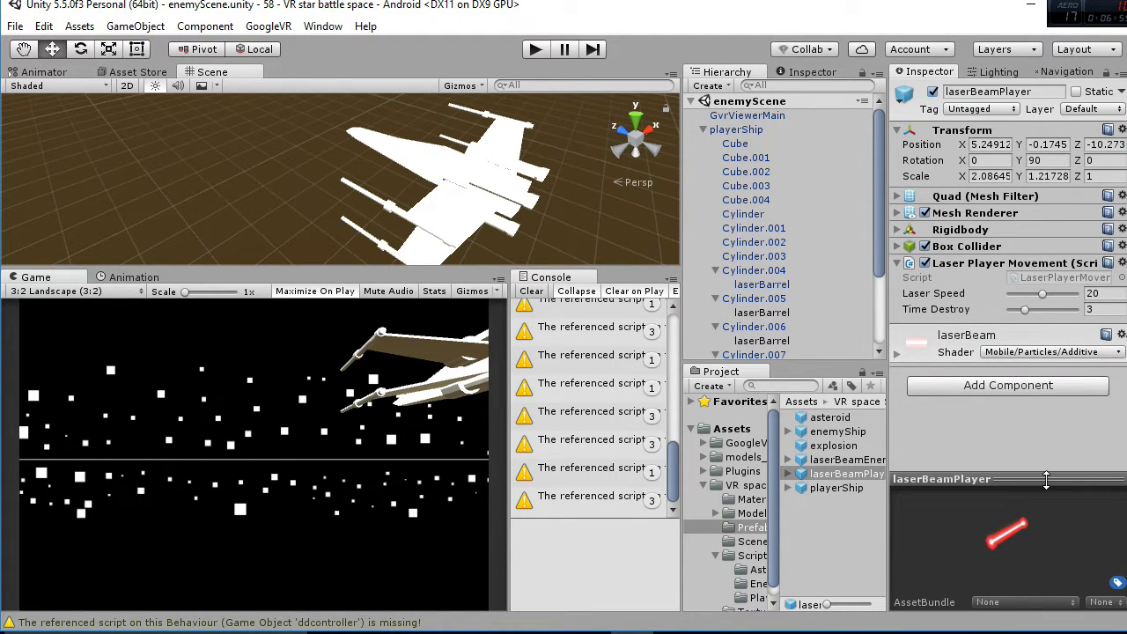
left_click(702, 129)
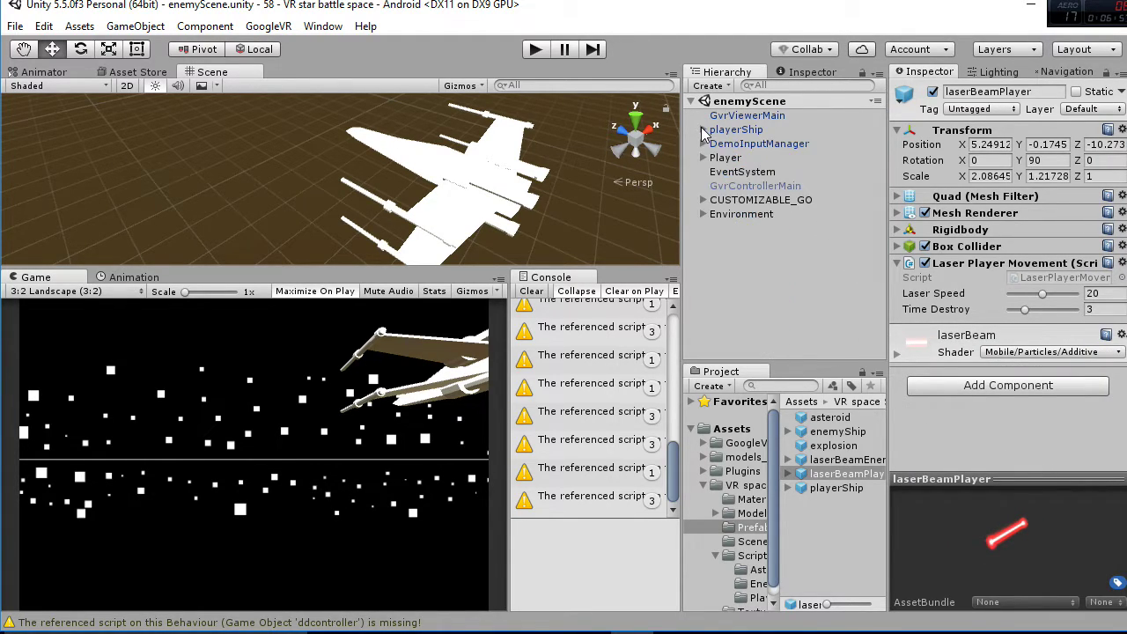
Activate enemyShip under CUSTOMIZABLE_GO, then frame and orbit to face the ship's model.
left_click(704, 199)
left_click(750, 214)
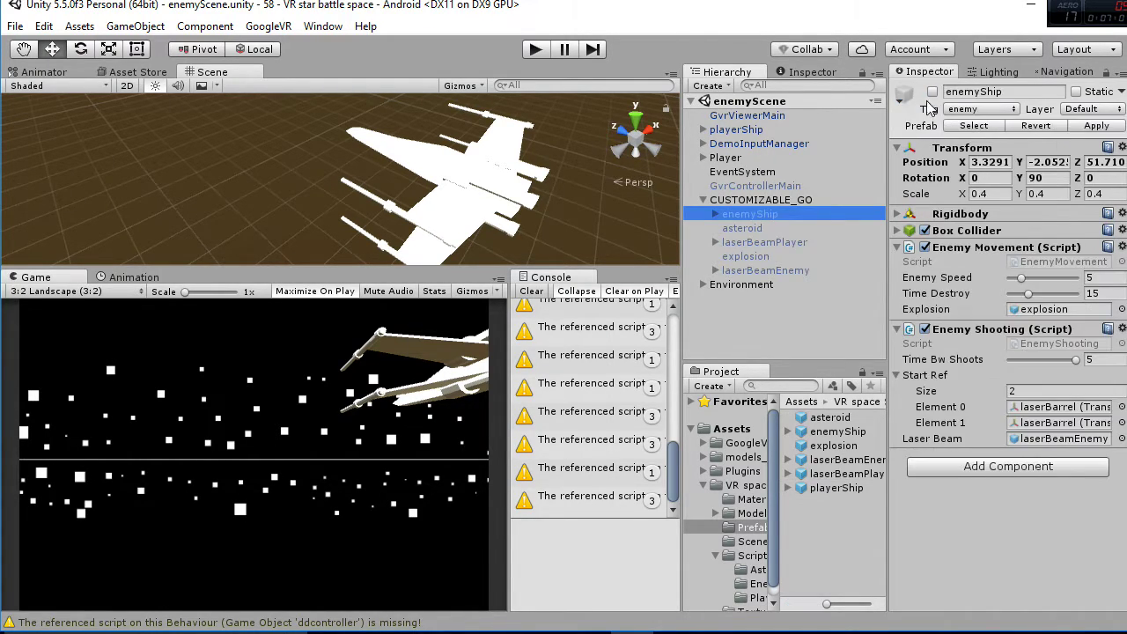
left_click(932, 92)
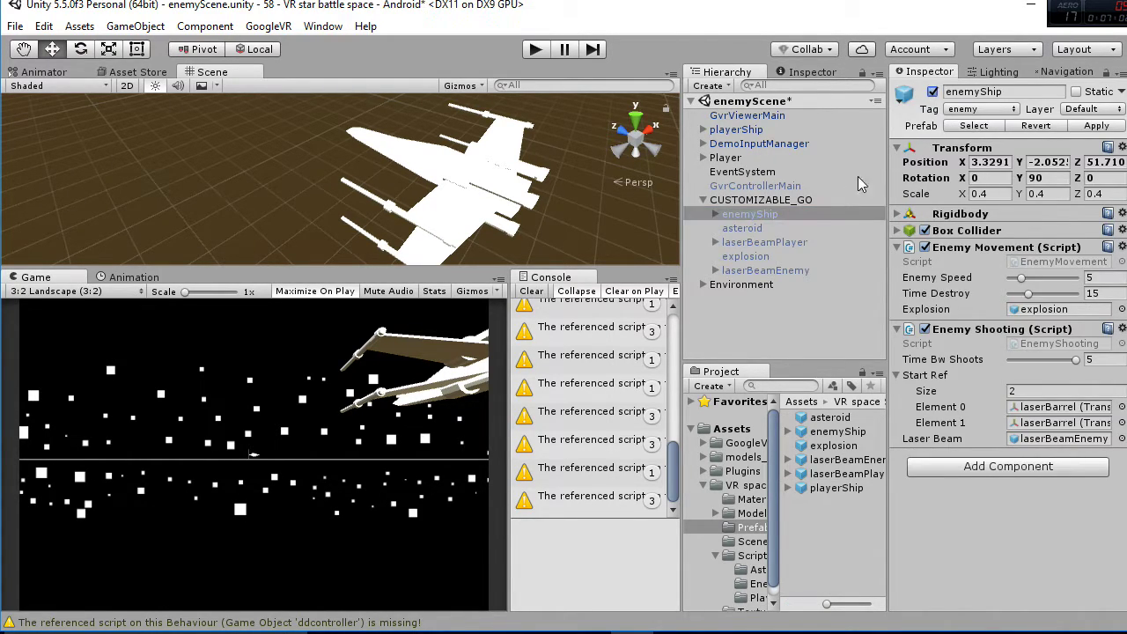
double_click(774, 216)
right_click_drag(431, 203, 387, 207)
left_click_drag(496, 266, 495, 307)
right_click_drag(404, 252, 563, 208)
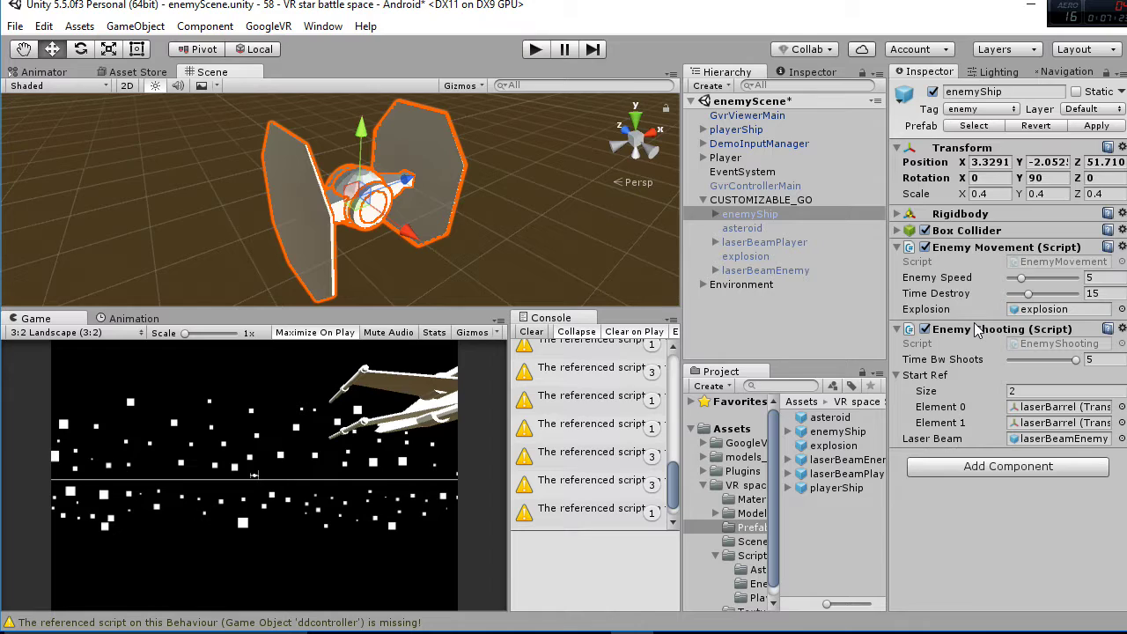
Trace enemyShip's Explosion prefab and its two laser barrel references.
left_click(1042, 314)
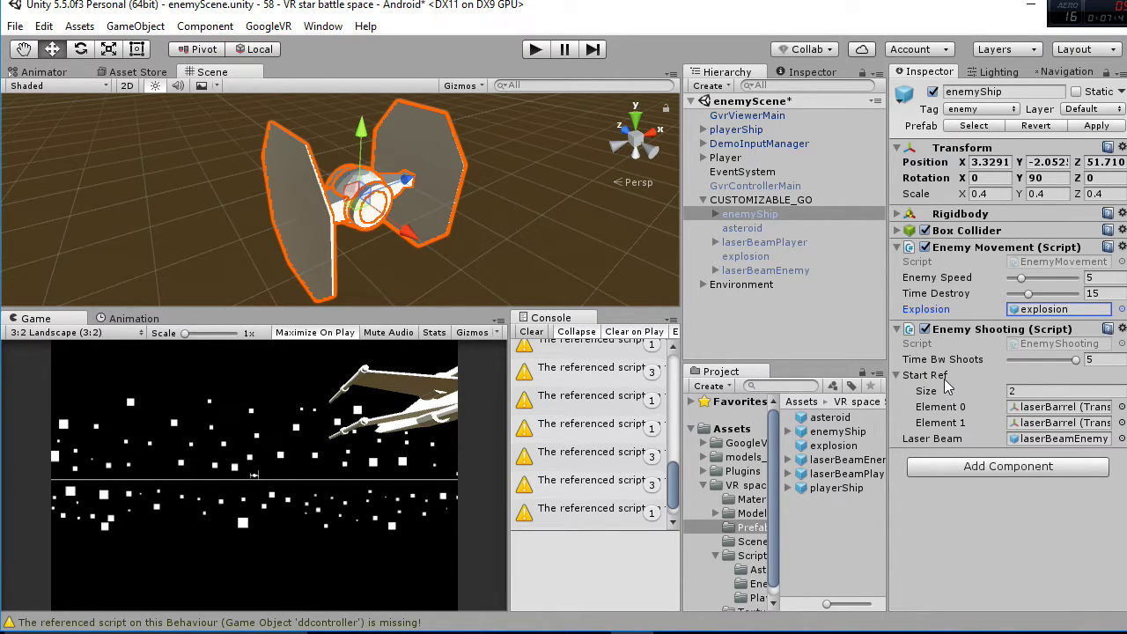
left_click(1037, 410)
left_click(1039, 424)
left_click(1039, 410)
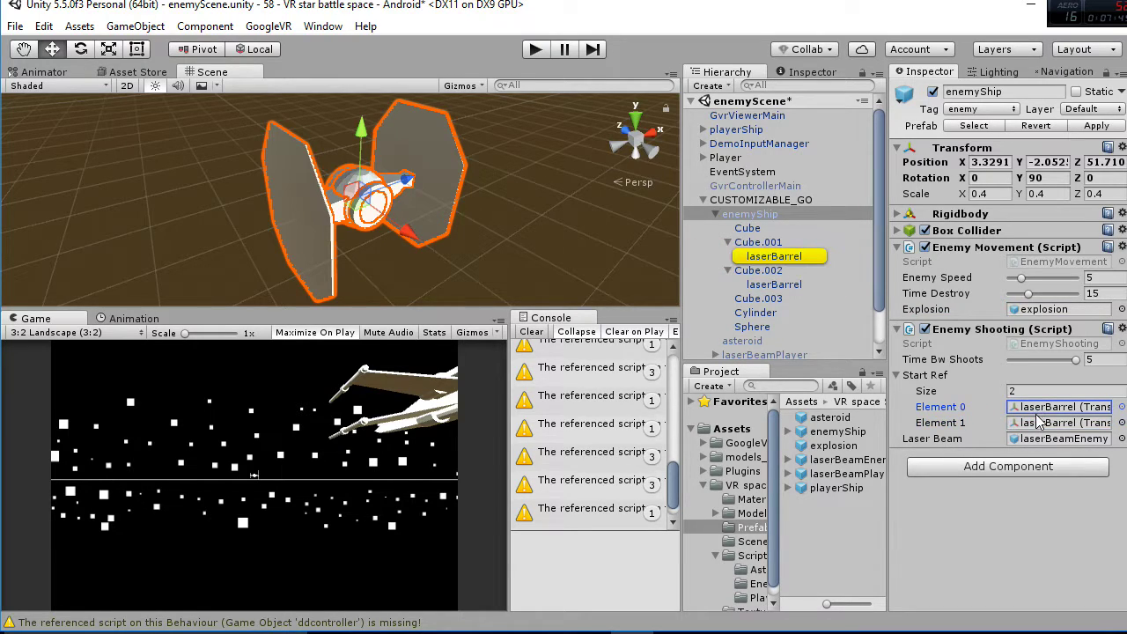
left_click(775, 257)
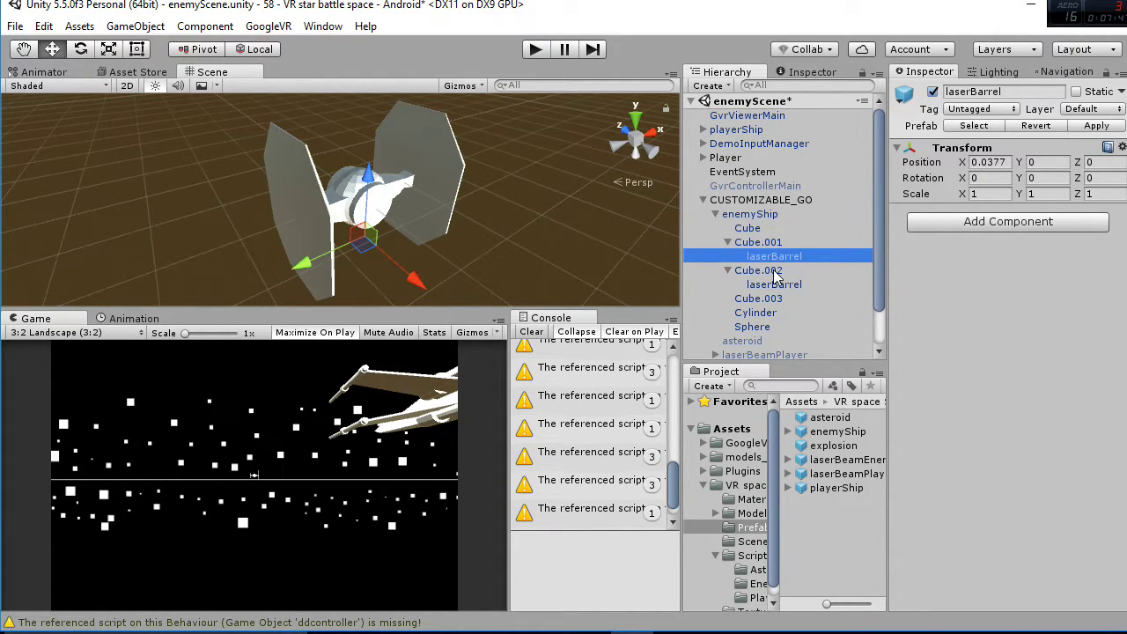
left_click(782, 285)
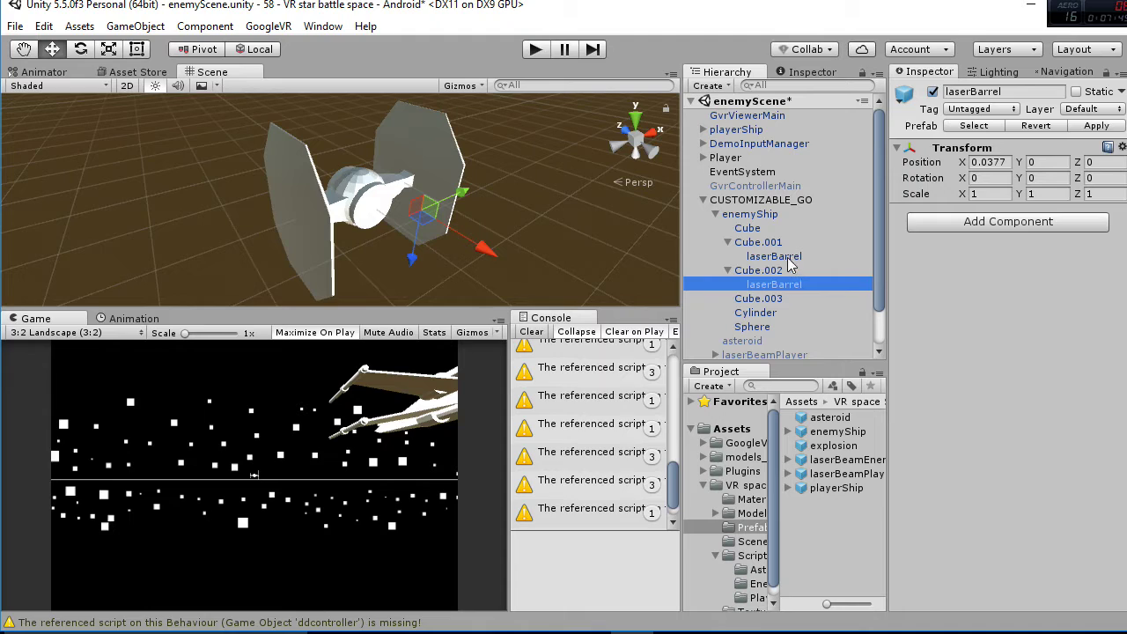
left_click(791, 259)
left_click(793, 285)
left_click(795, 256)
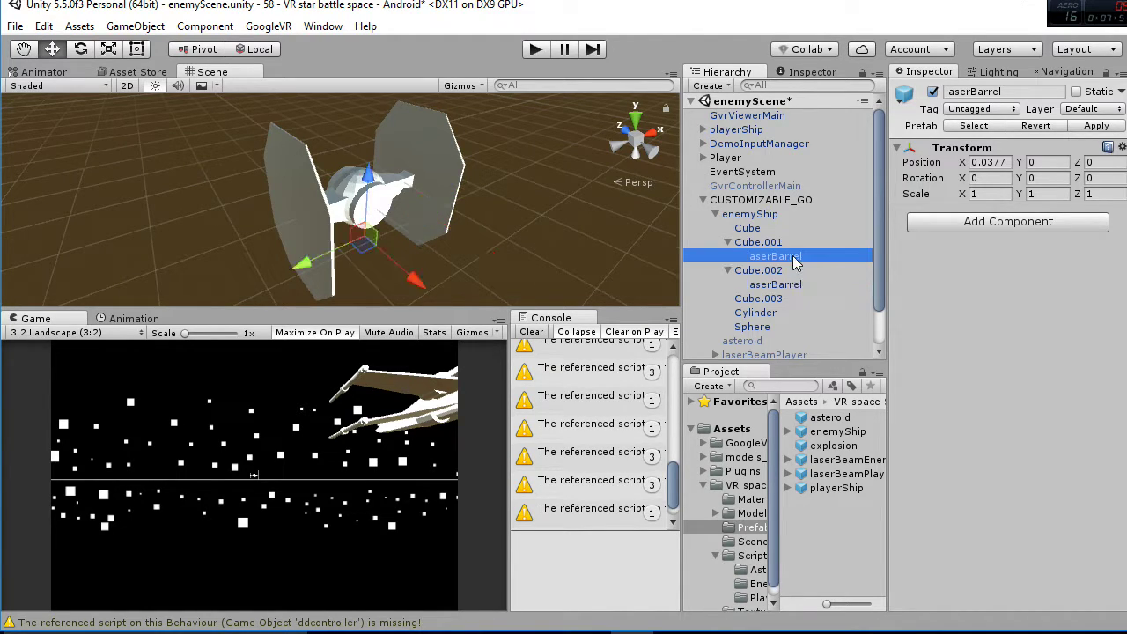
Deactivate enemyShip again and collapse its child parts.
left_click(702, 199)
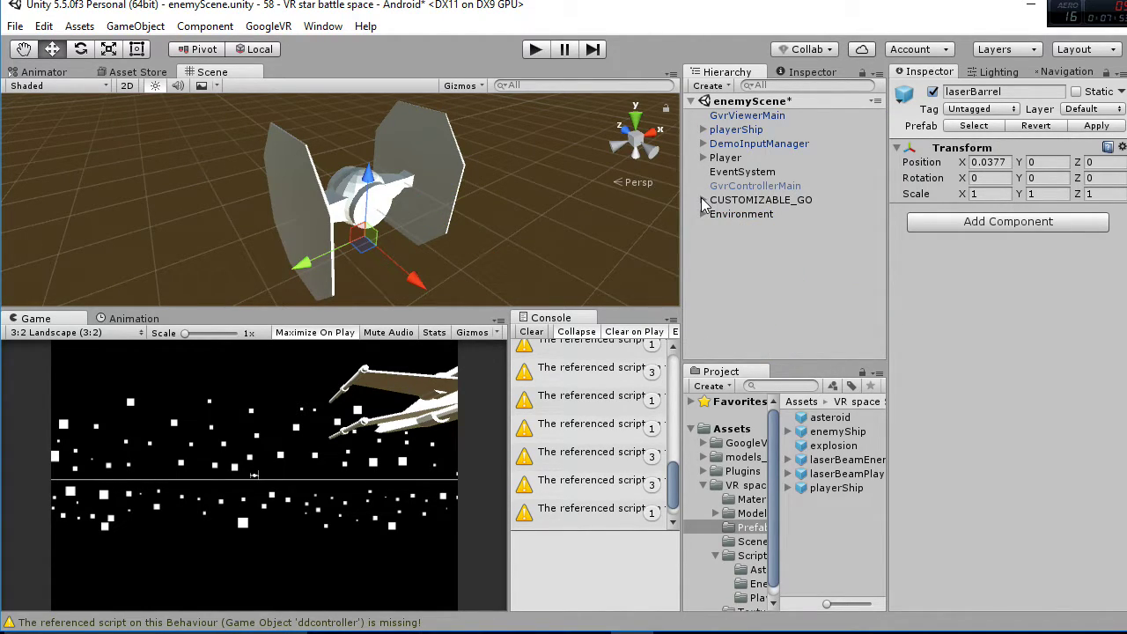
left_click(702, 199)
left_click(763, 218)
left_click(933, 91)
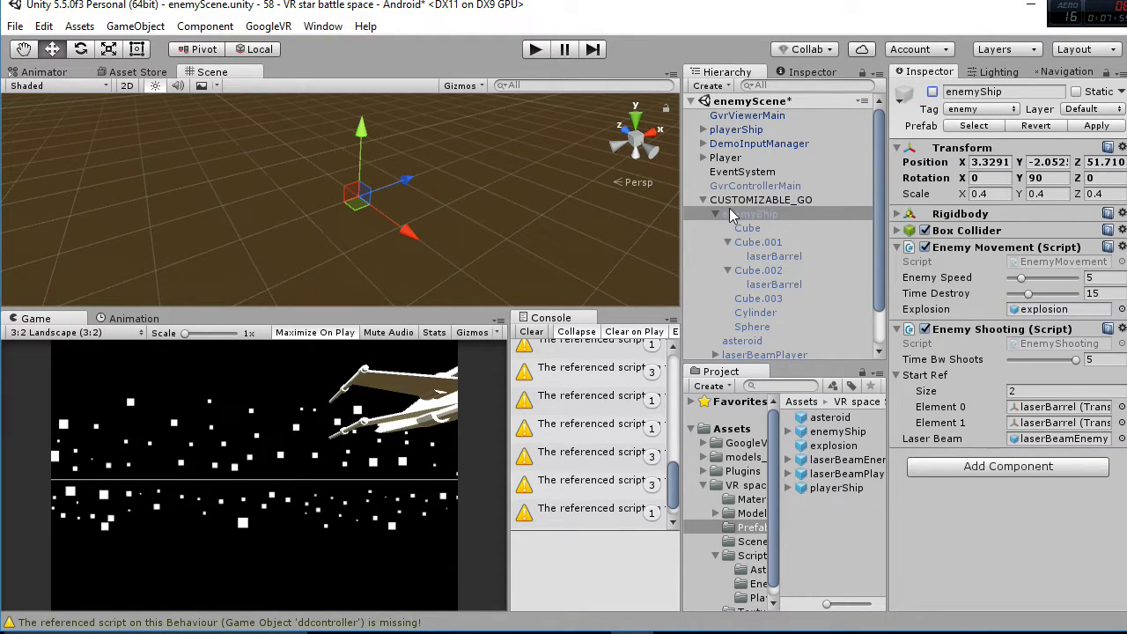
left_click(715, 214)
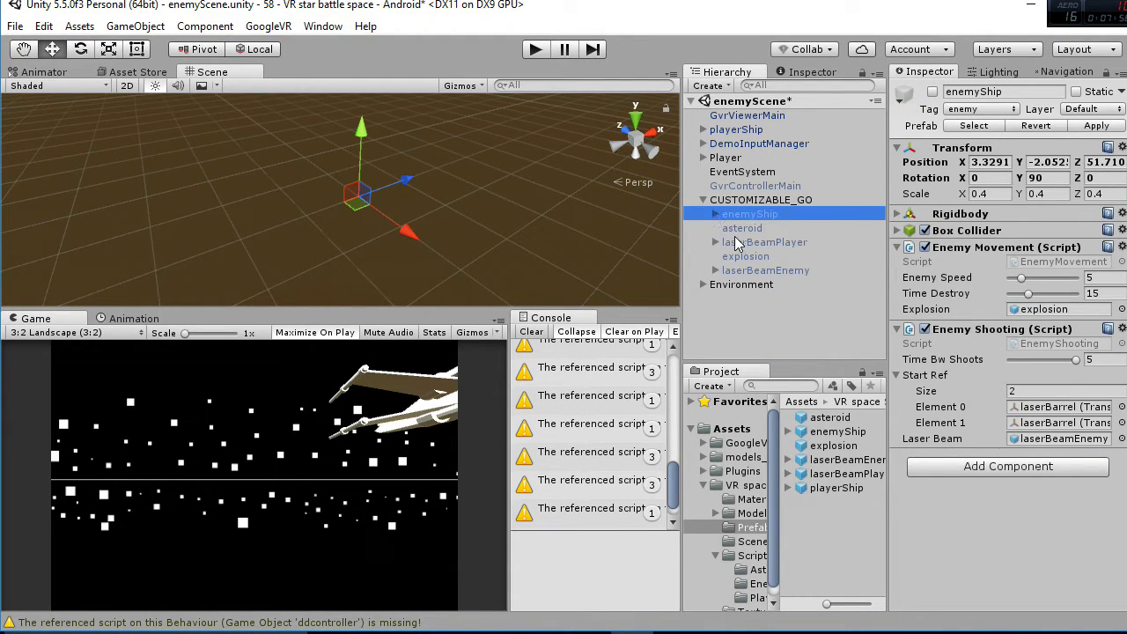
Activate laserBeamEnemy and frame the green laser beam in the Scene view.
left_click(791, 270)
left_click(932, 93)
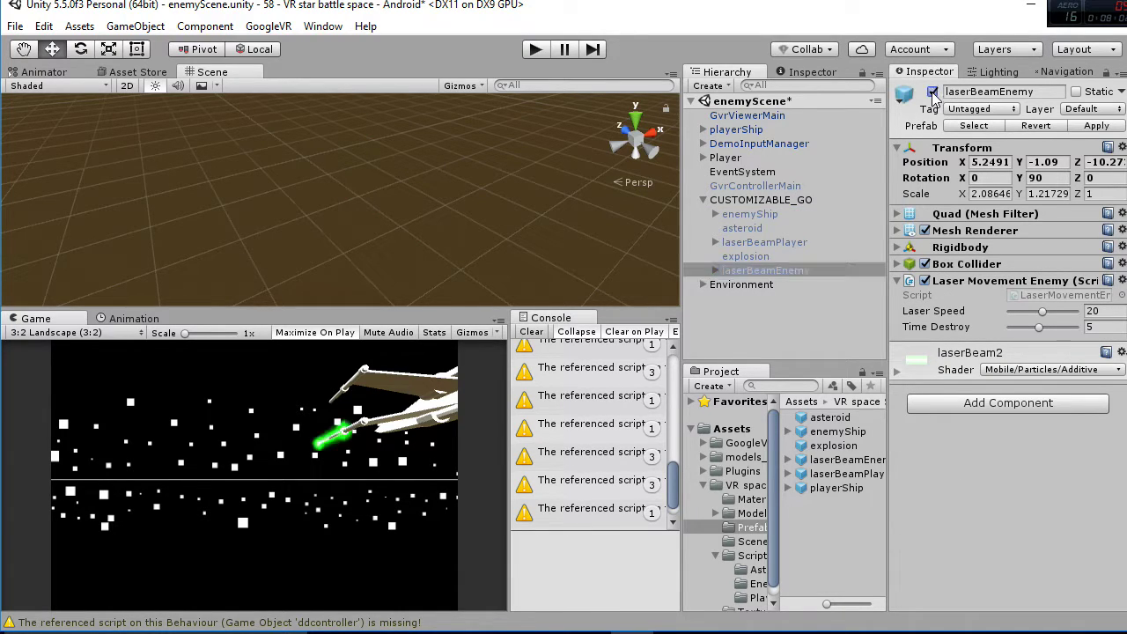
double_click(784, 273)
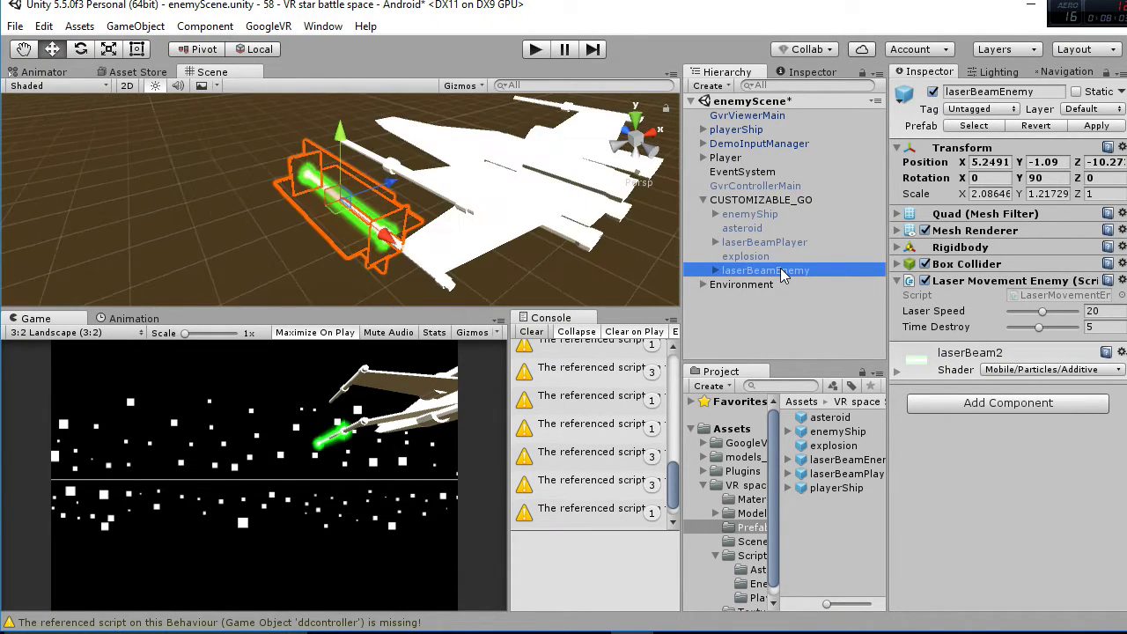
left_click(514, 280)
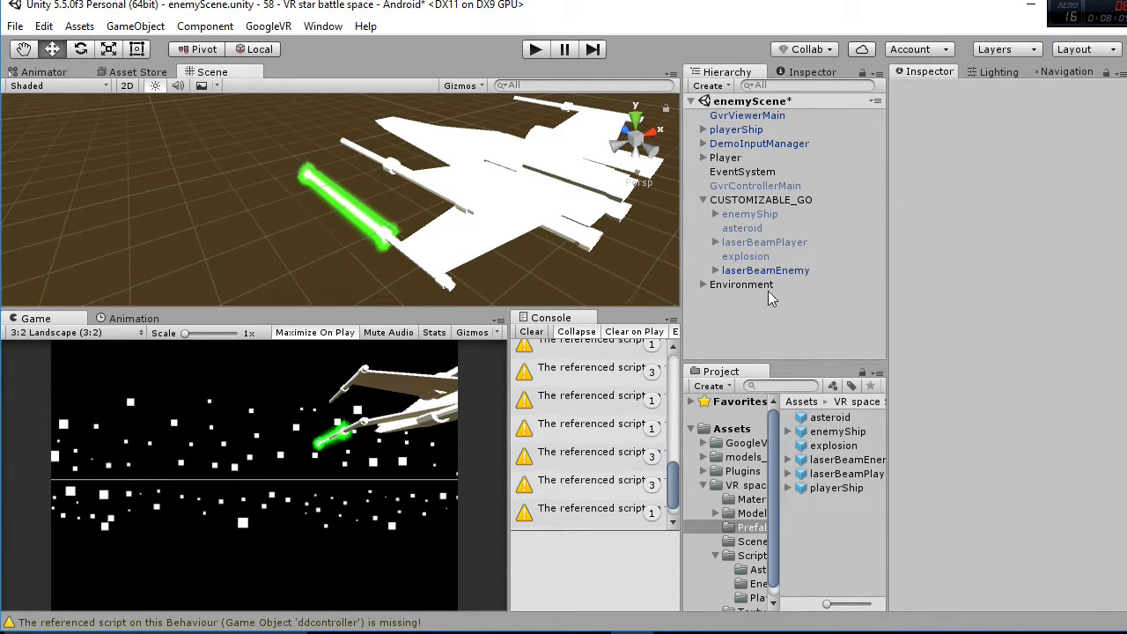
Deactivate laserBeamEnemy again and collapse the CUSTOMIZABLE_GO group.
left_click(742, 201)
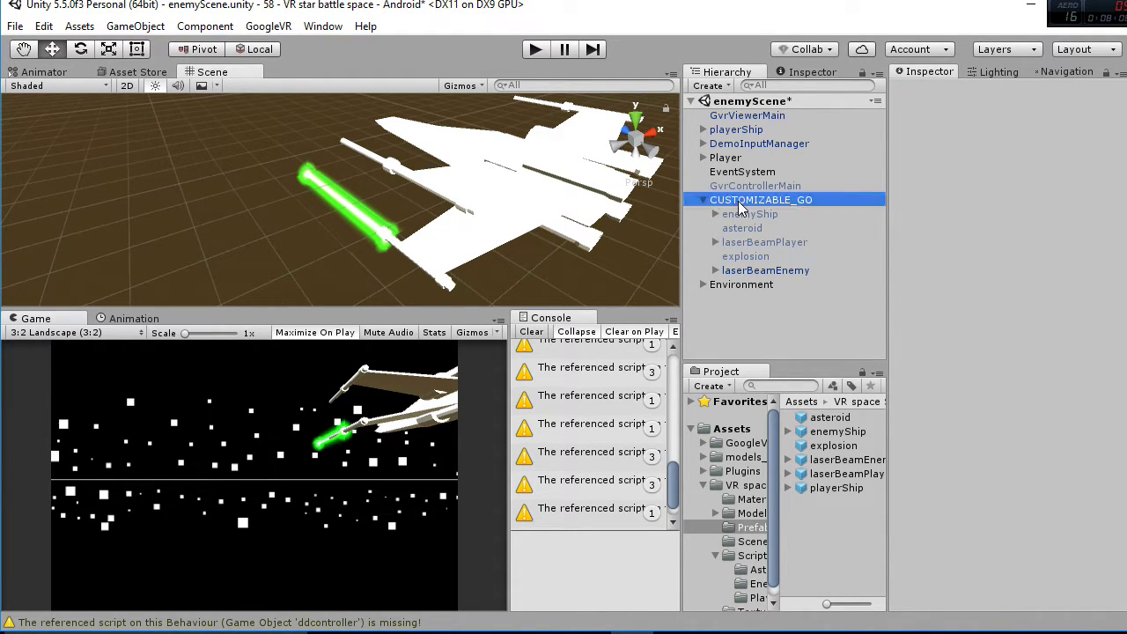
left_click(772, 273)
left_click(933, 92)
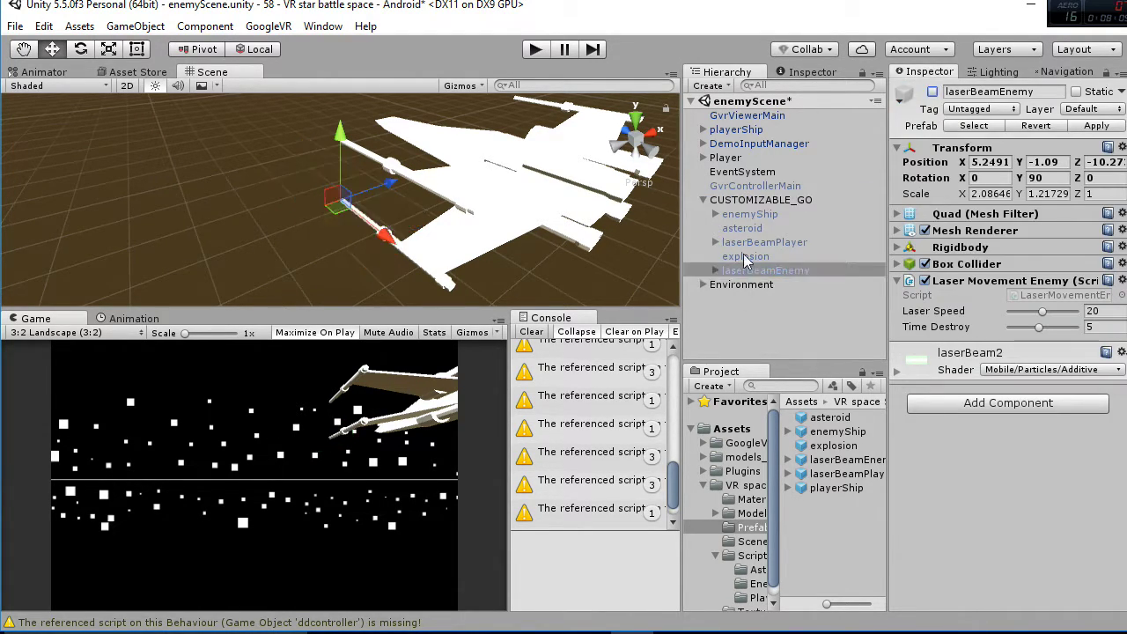
left_click(706, 201)
Inspect particleSystem, Point light and enemyManager, locating the enemyShip prefab it spawns.
left_click(704, 214)
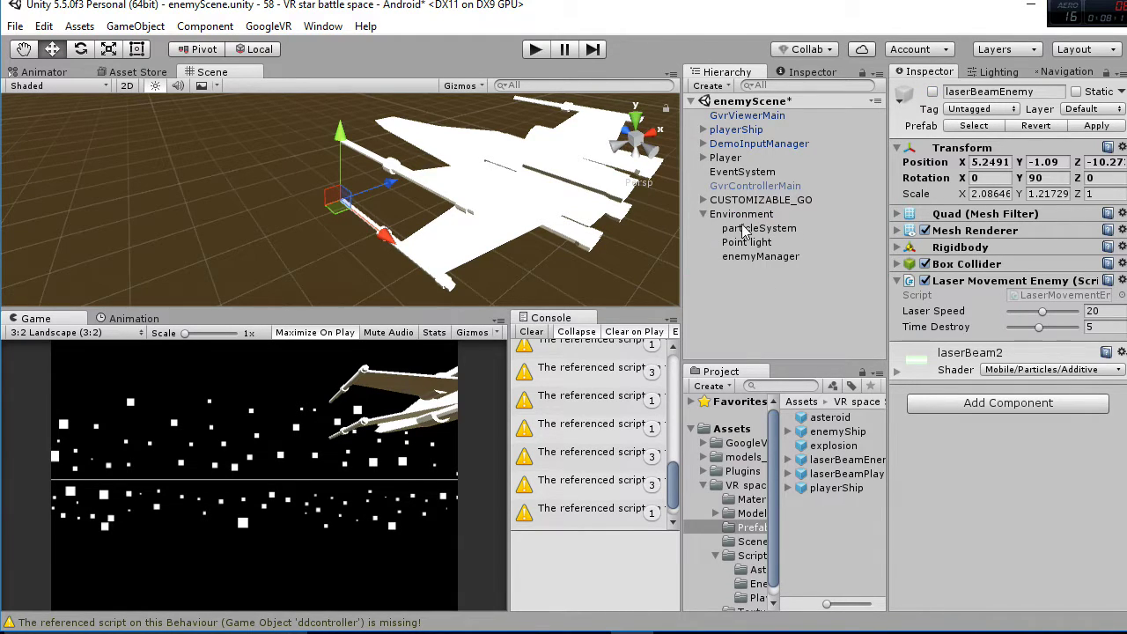
left_click(744, 229)
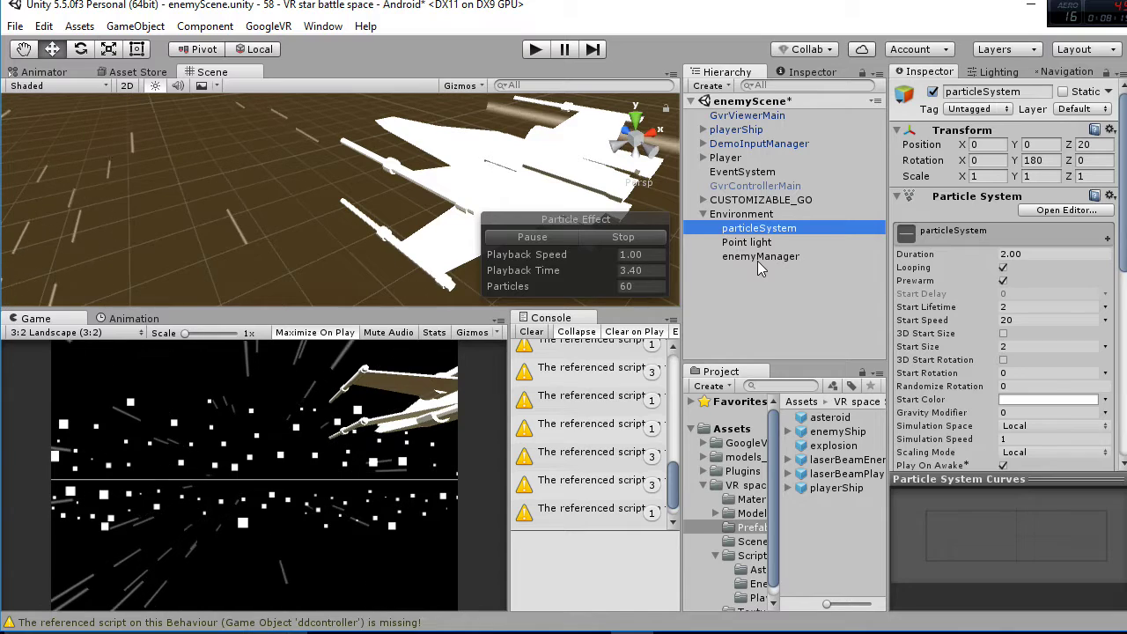
left_click(759, 244)
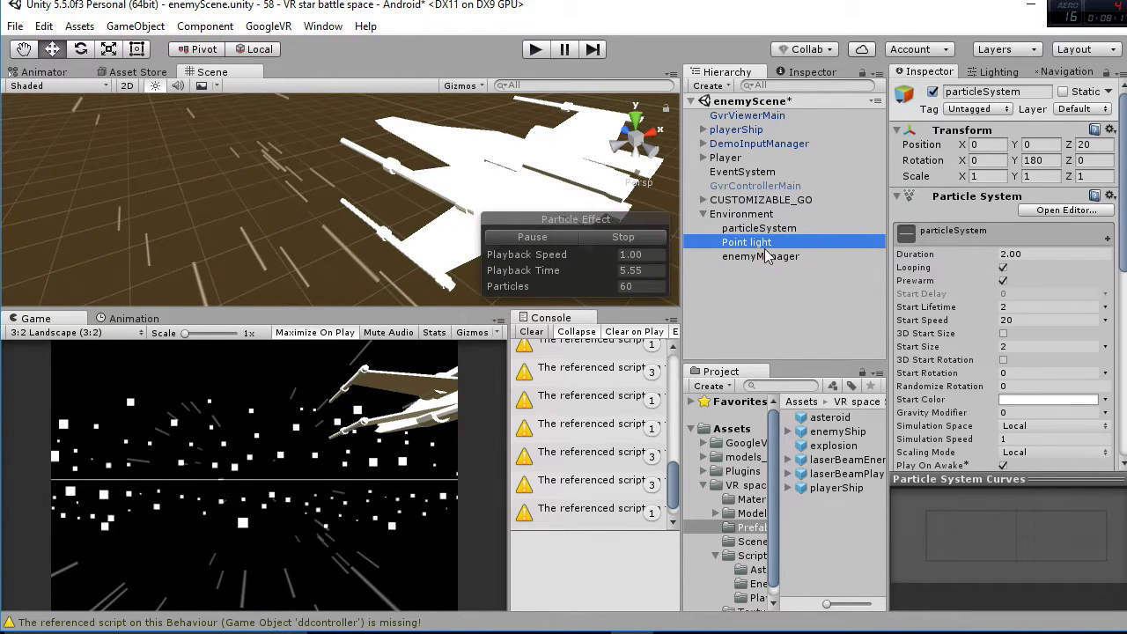
left_click(770, 258)
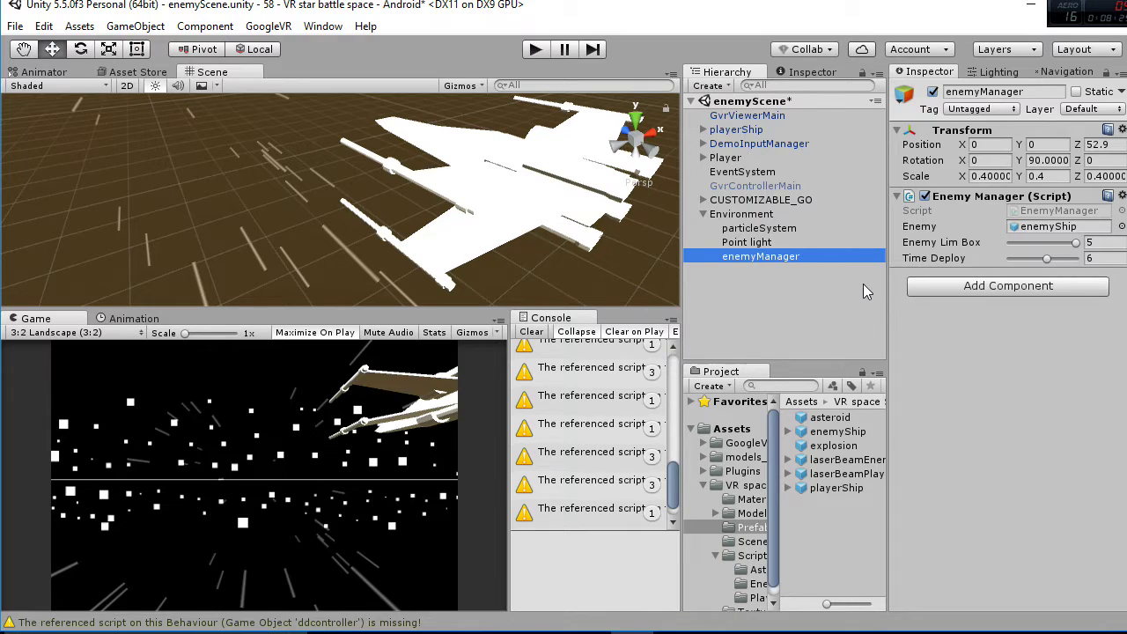
left_click(1043, 227)
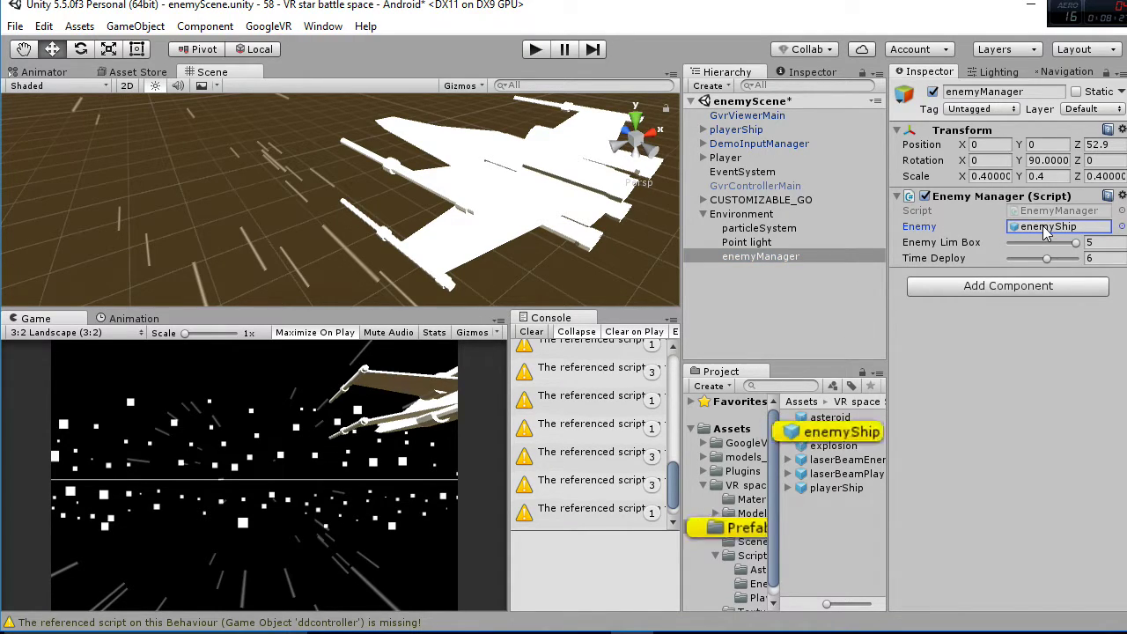